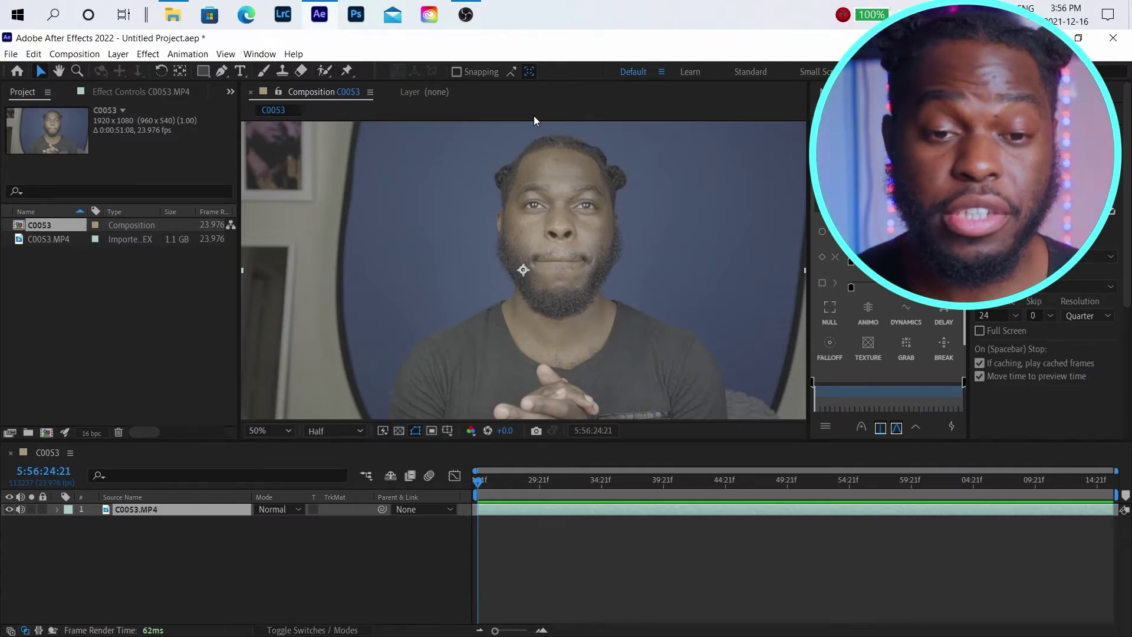
Step: Switch to the Pen tool to draw a mask point by point
left_click(223, 71)
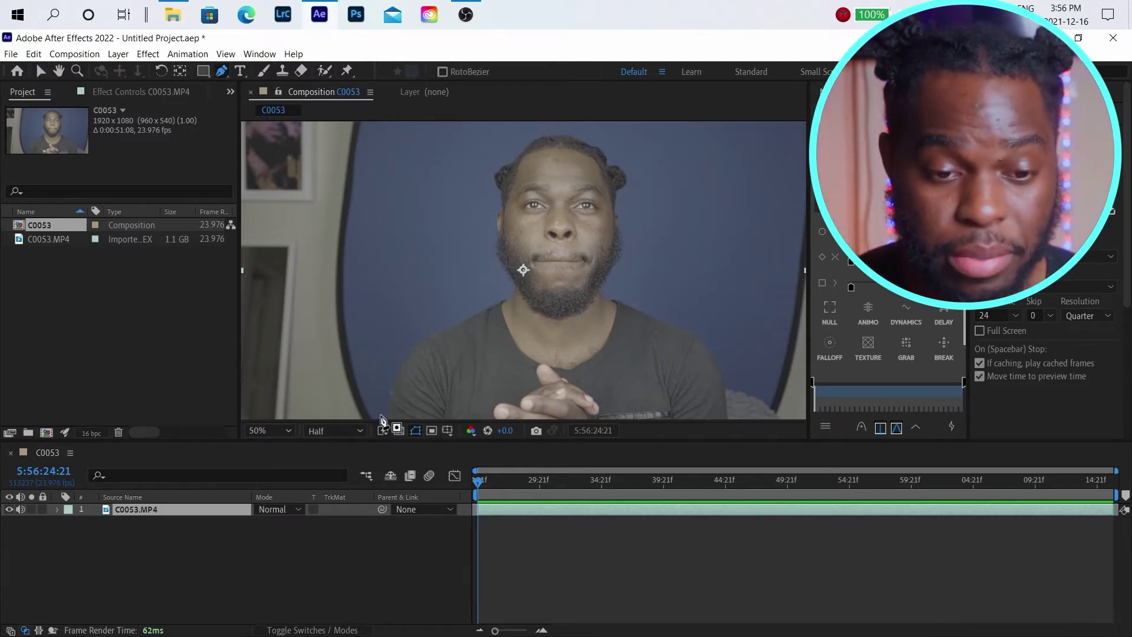
Step: Draw a closed four-point trapezoid mask around the subject, then return to the Selection tool
key("comma")
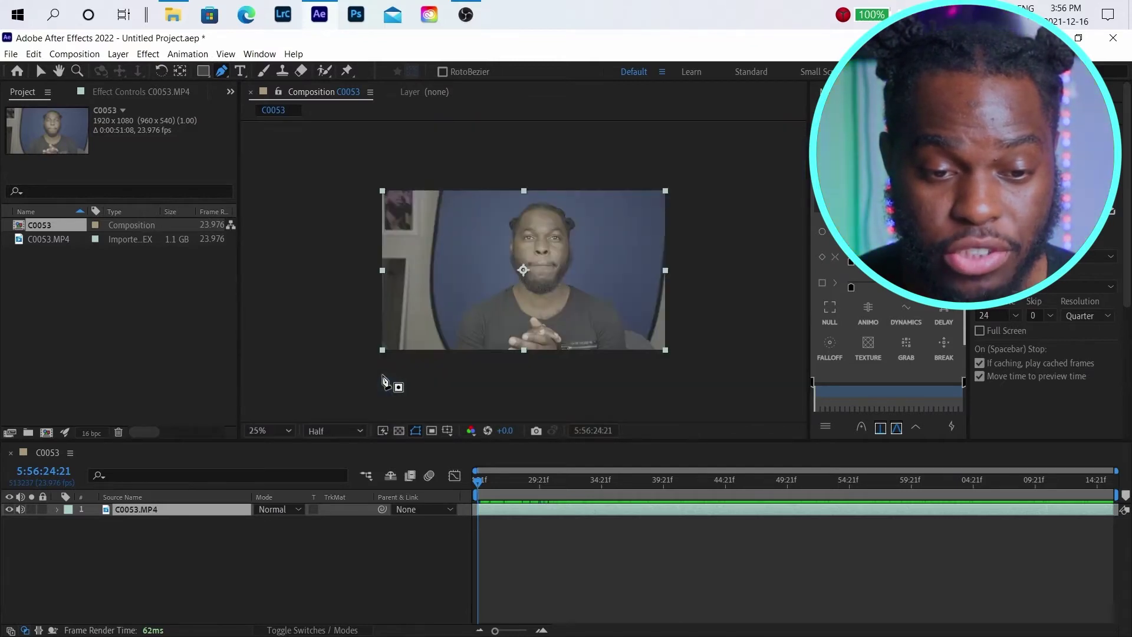
key("period")
key("comma")
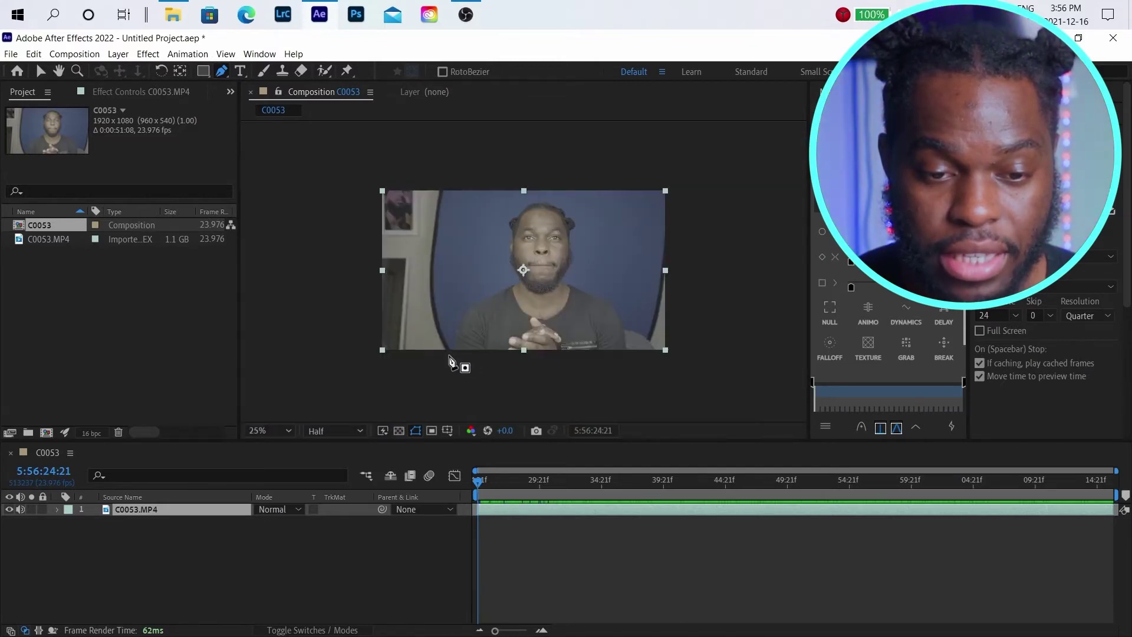
left_click(453, 355)
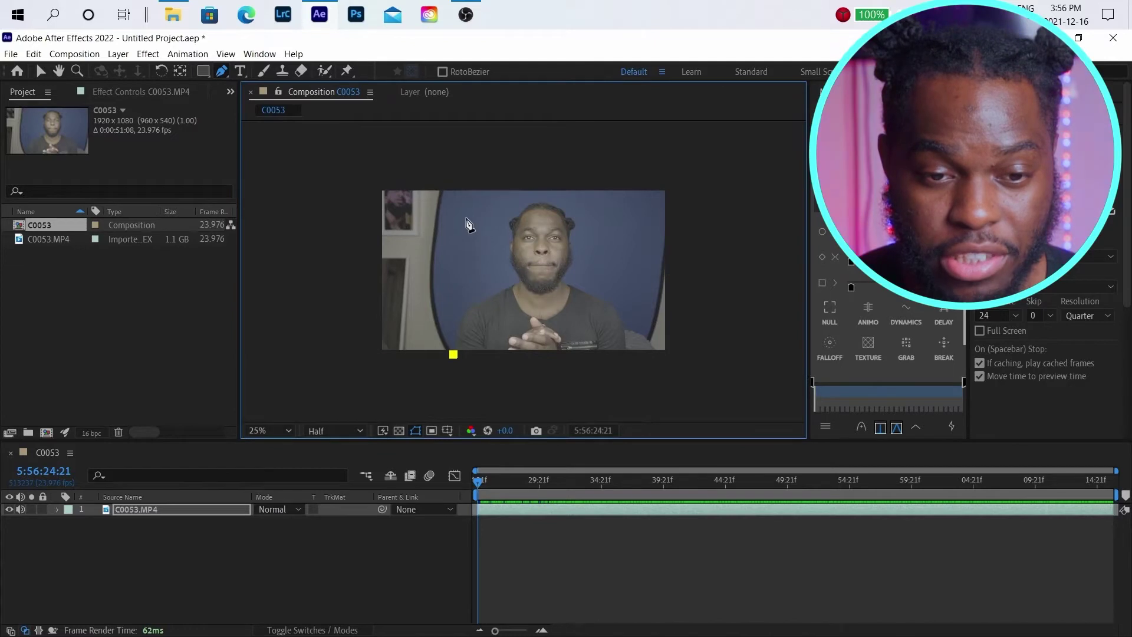
left_click(481, 166)
left_click(620, 165)
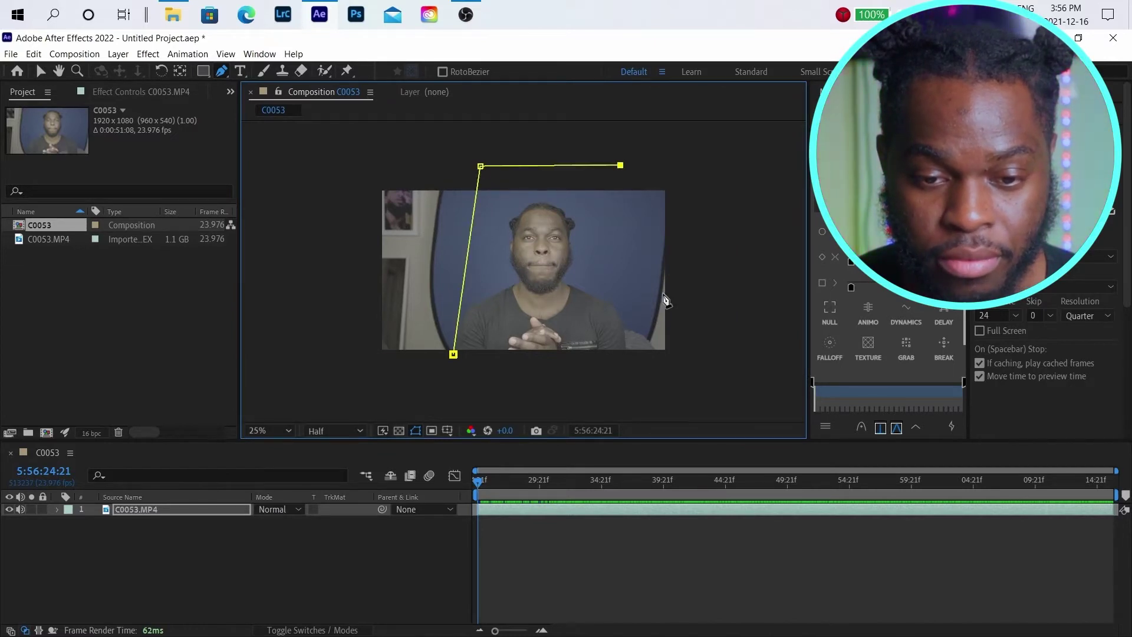
left_click(649, 353)
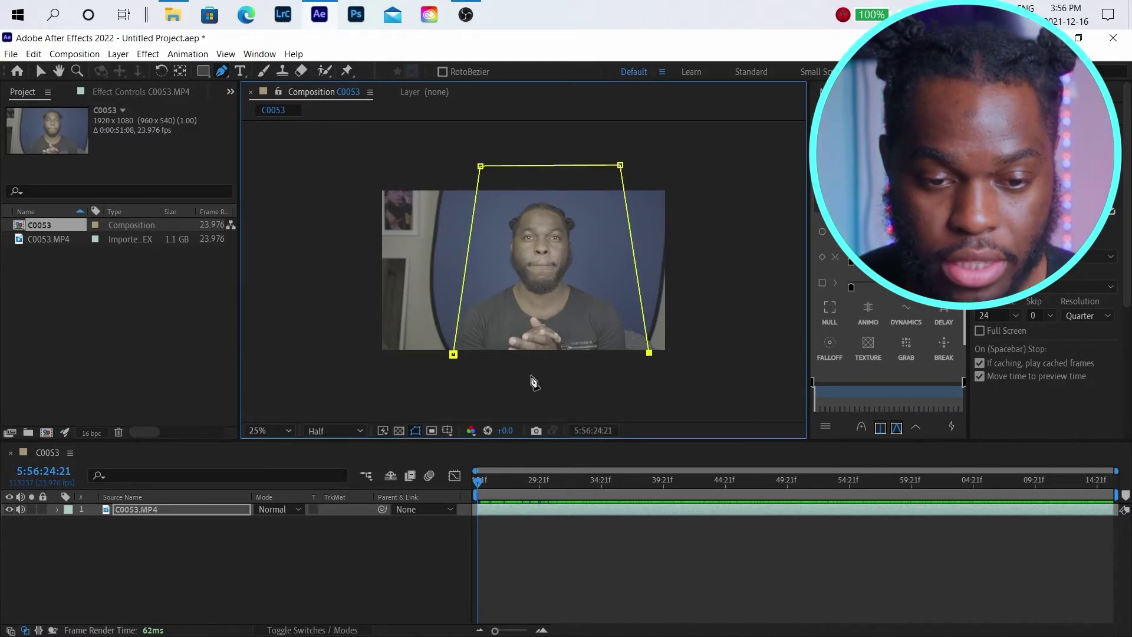
left_click(453, 354)
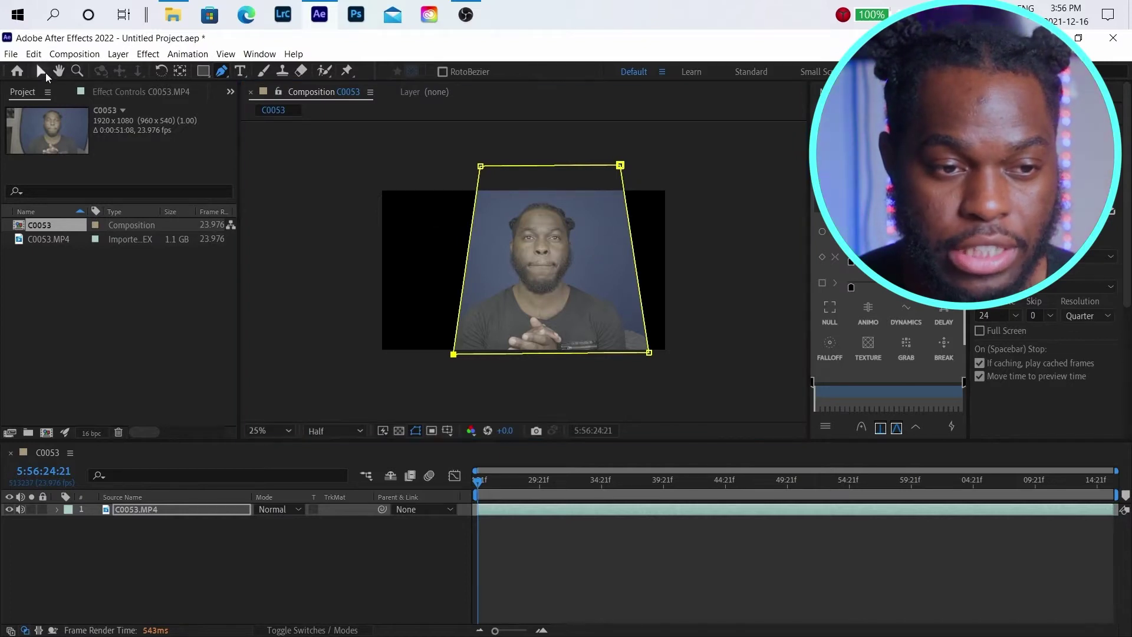
left_click(41, 71)
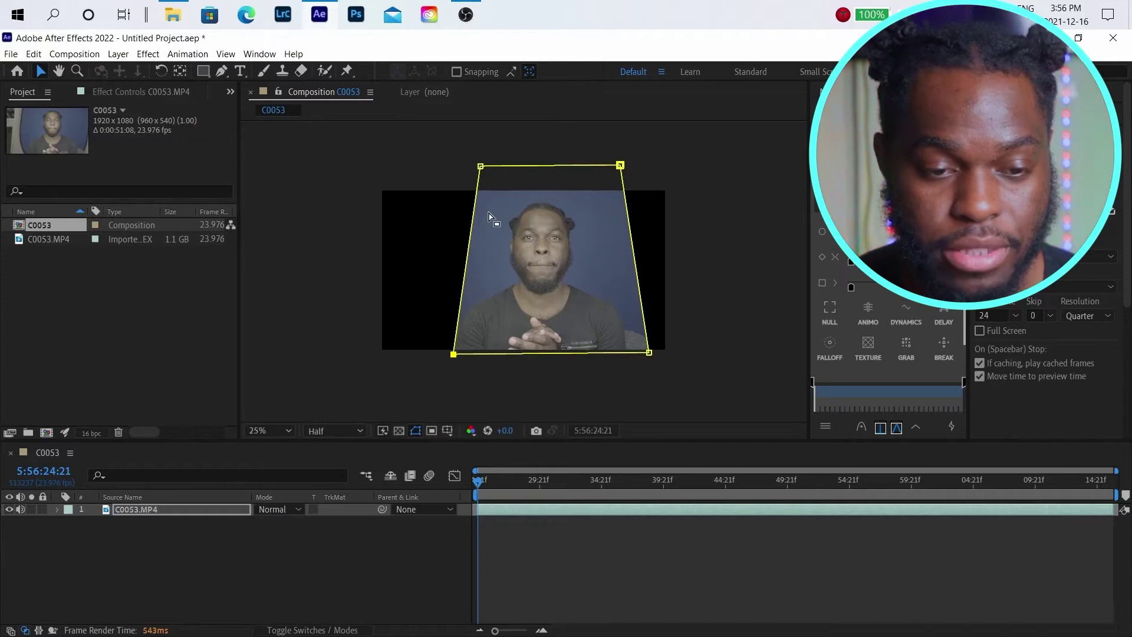
Step: Apply Primatte Keyer 6 to the C0053.MP4 layer through the effect search
key("ctrl+space")
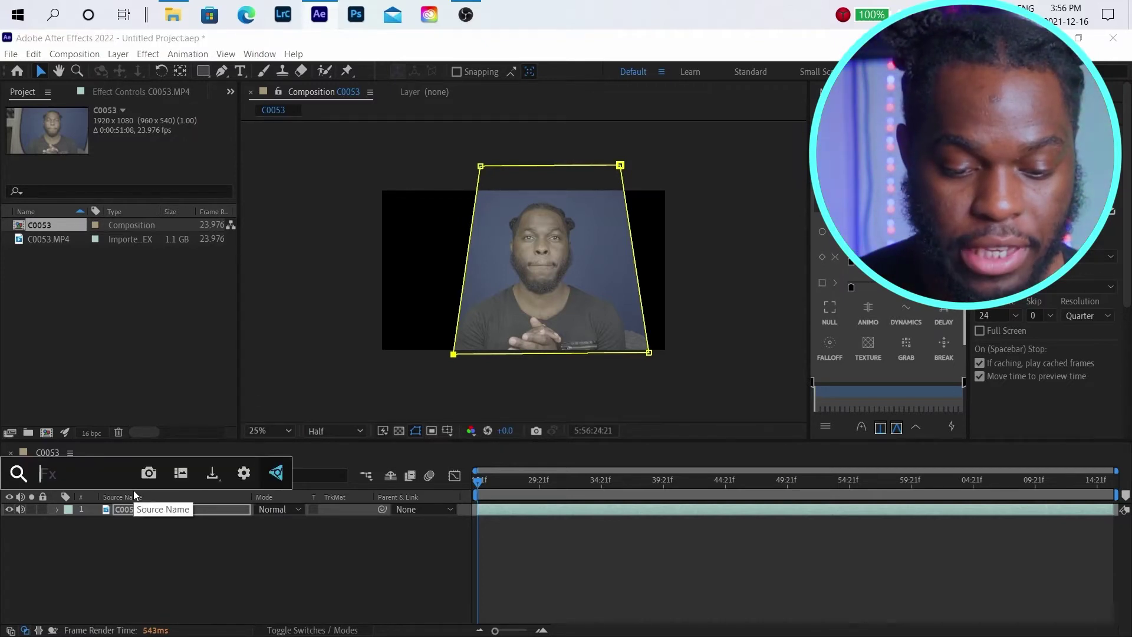
type("key")
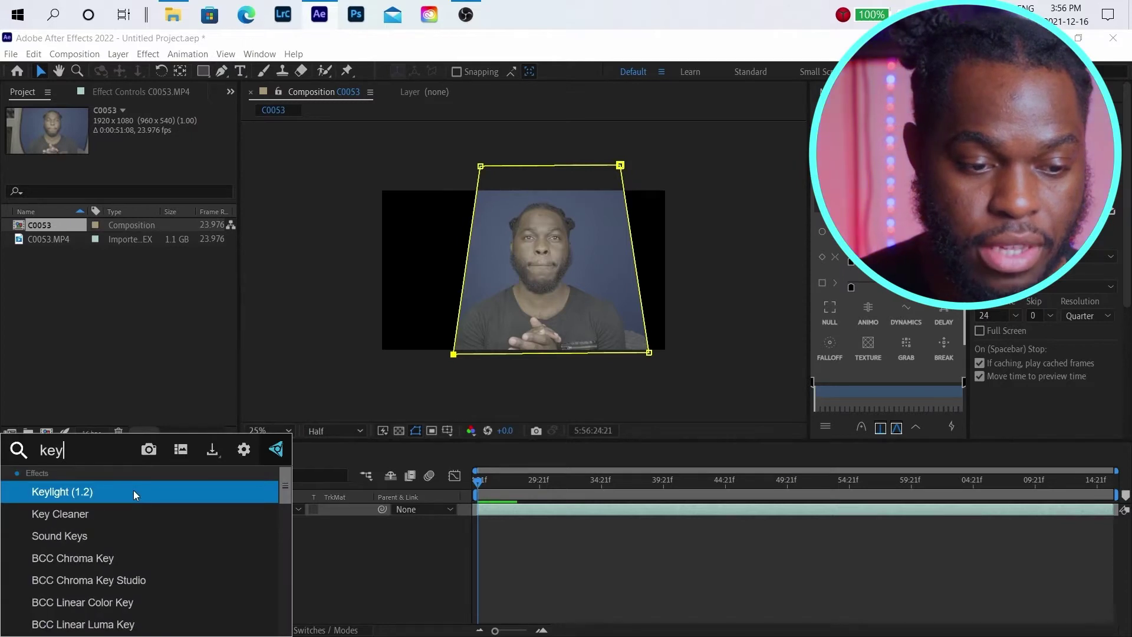
key("BackSpace")
key("BackSpace")
key("BackSpace")
type("prime")
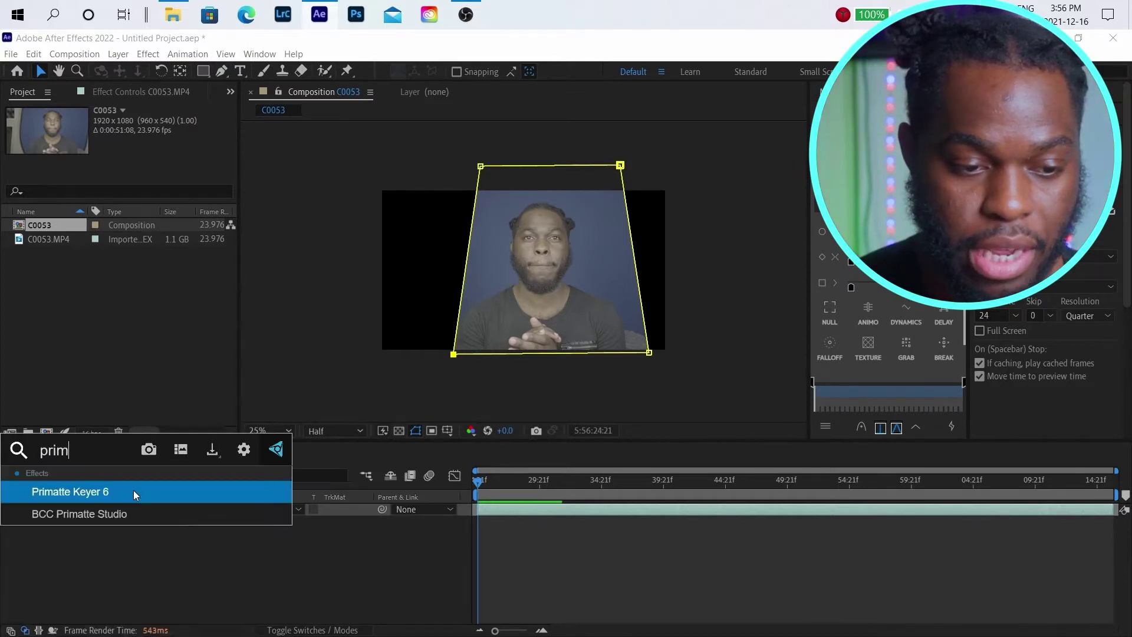
key("BackSpace")
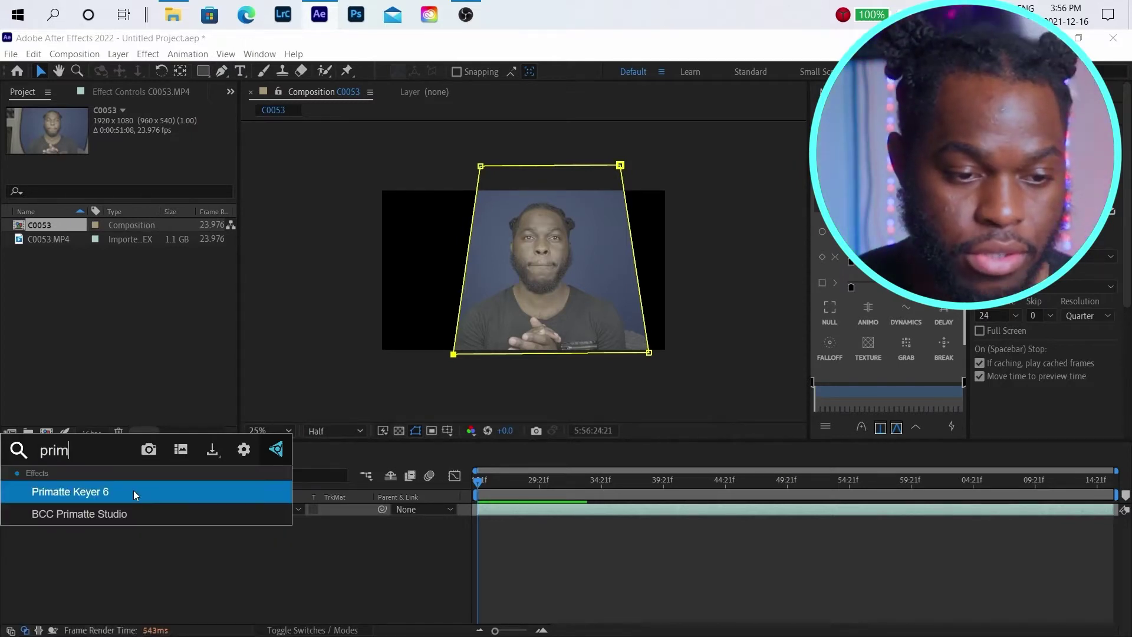
left_click(133, 490)
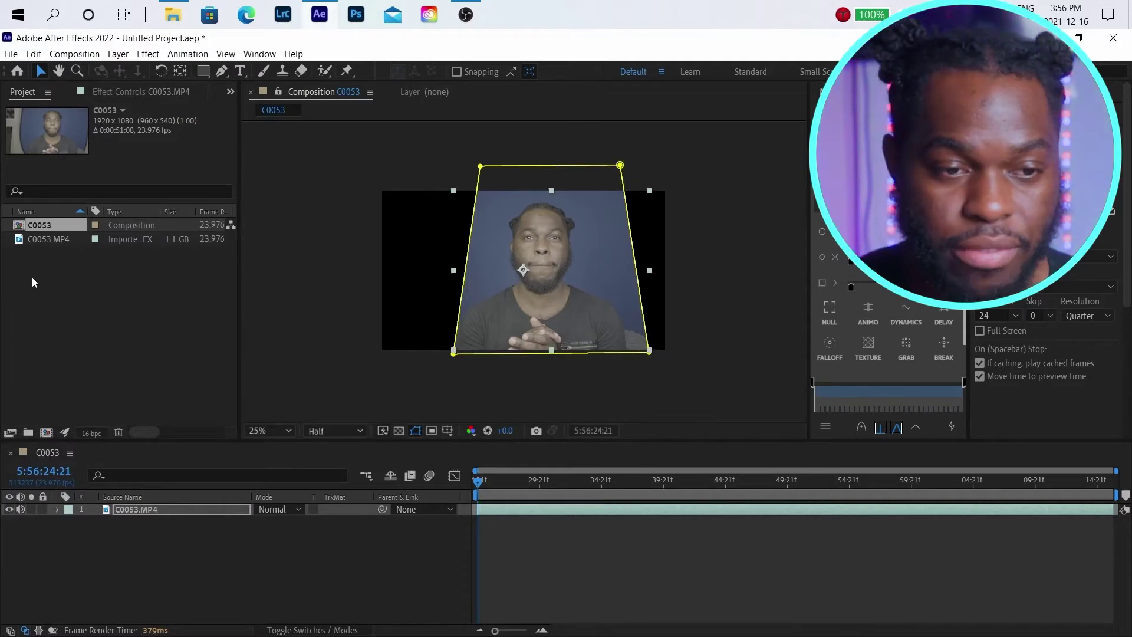
Step: Sample the blue backdrop beside the head and along the right edge as the key colour
left_click(144, 95)
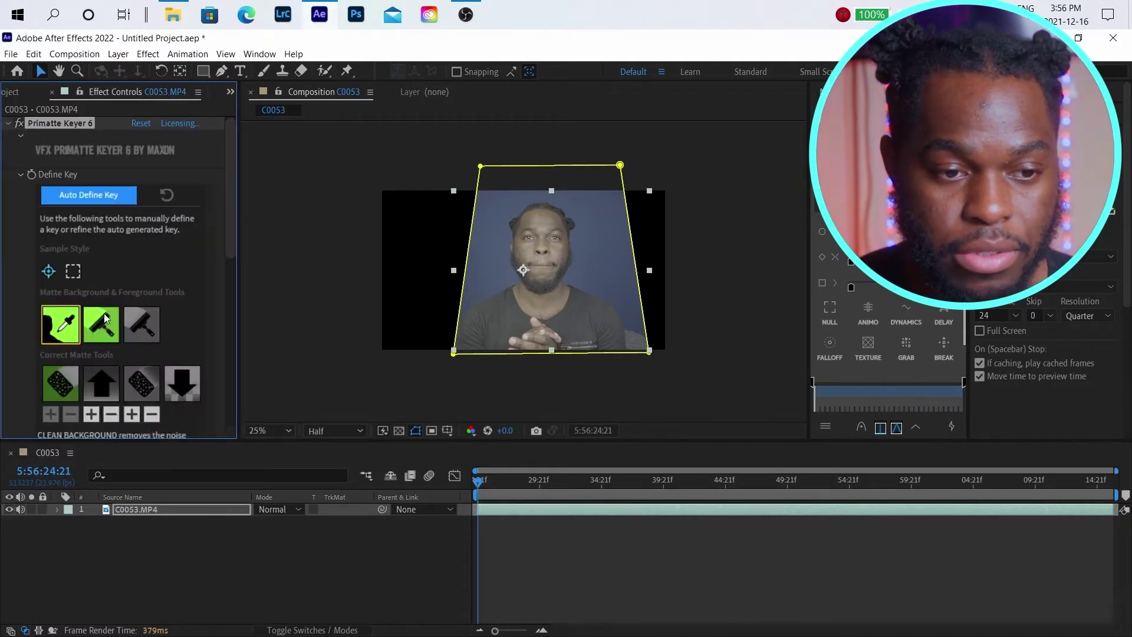
left_click(625, 284)
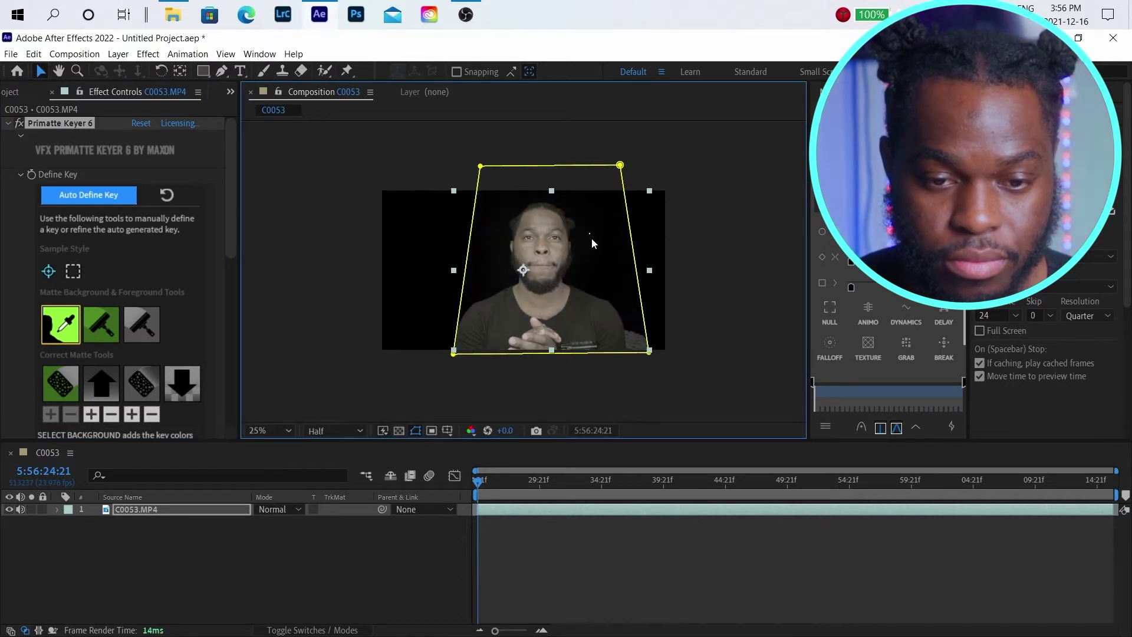
left_click(486, 247)
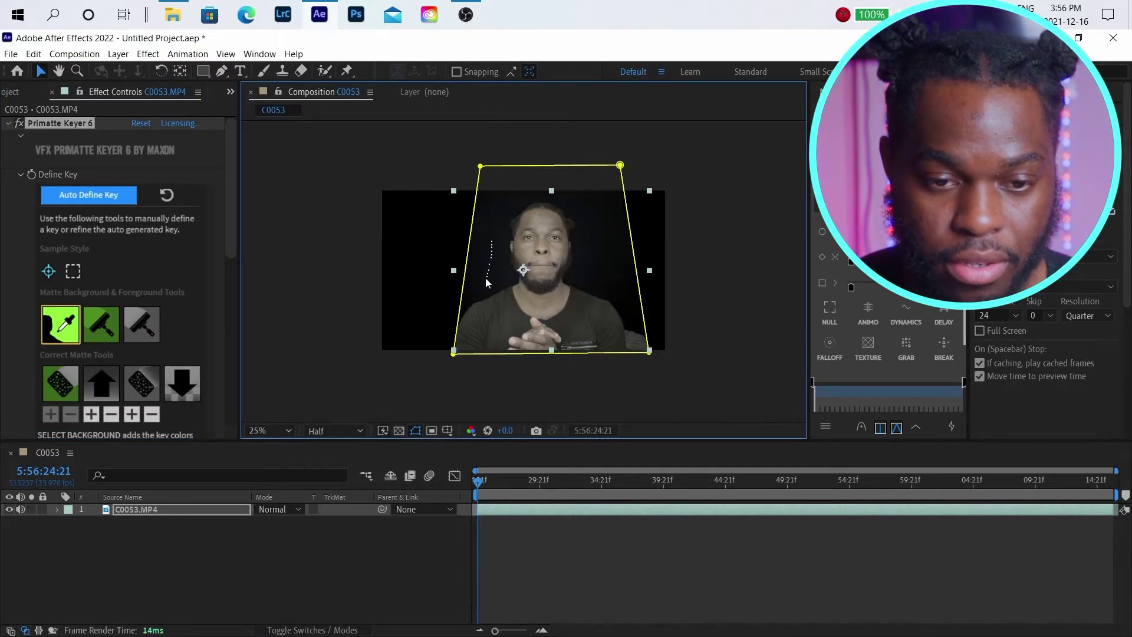
left_click_drag(486, 277, 487, 280)
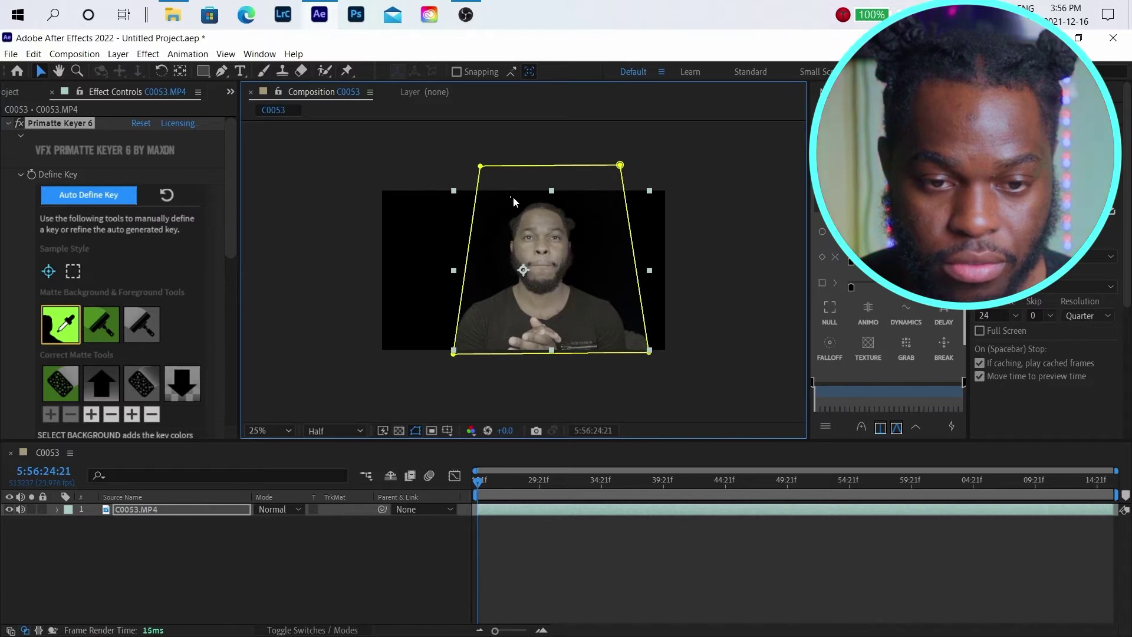
left_click_drag(642, 321, 644, 324)
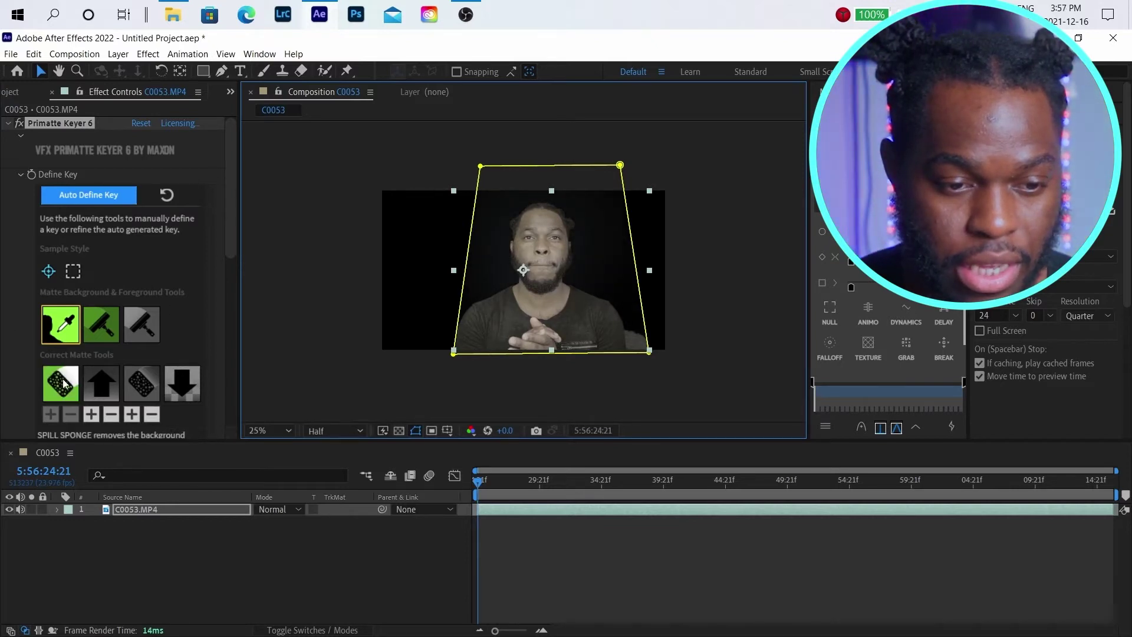
scroll(64, 383, "down", 1)
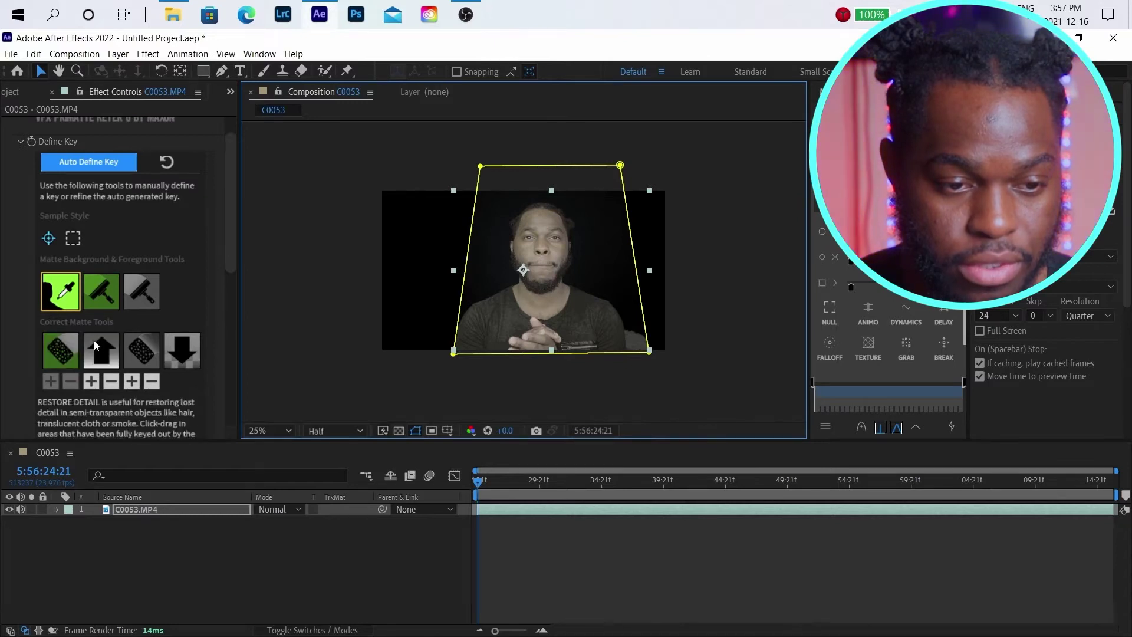
Step: Clean foreground noise across the person's face and the shirt at lower right
left_click(140, 291)
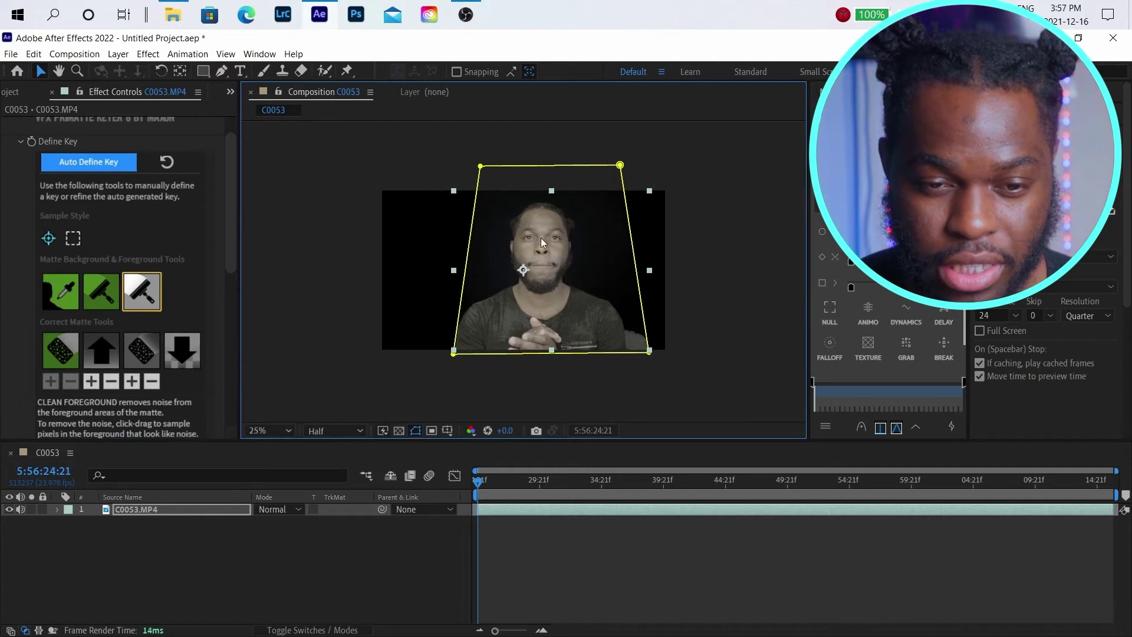
mouse_move(543, 326)
left_mouse_down()
mouse_move(528, 323)
mouse_move(596, 312)
left_mouse_up()
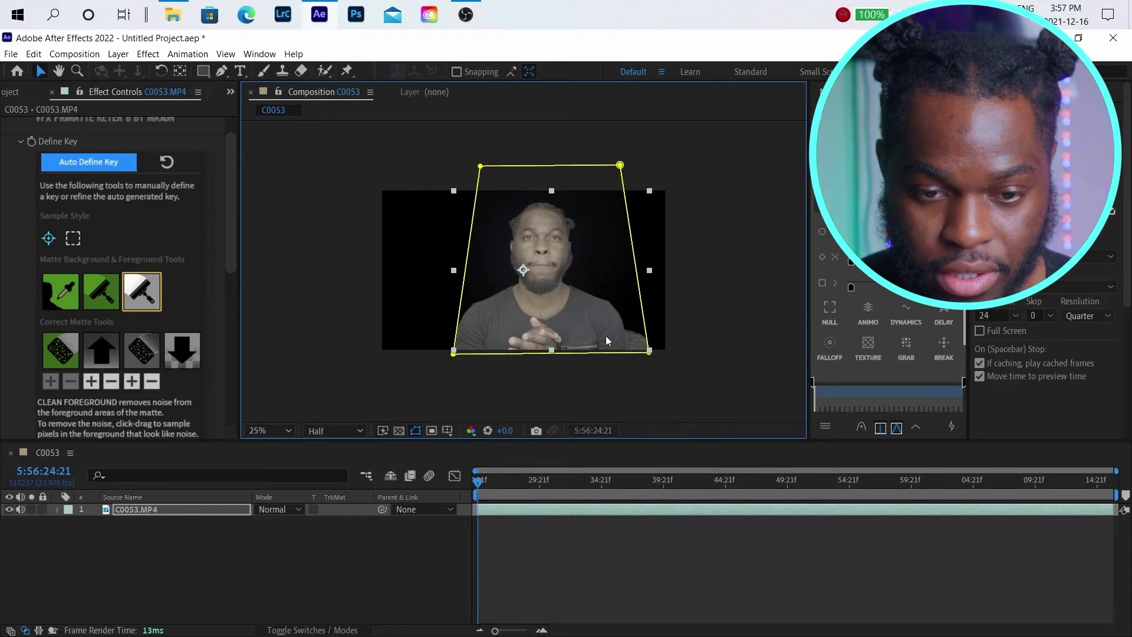
left_click_drag(641, 349, 644, 349)
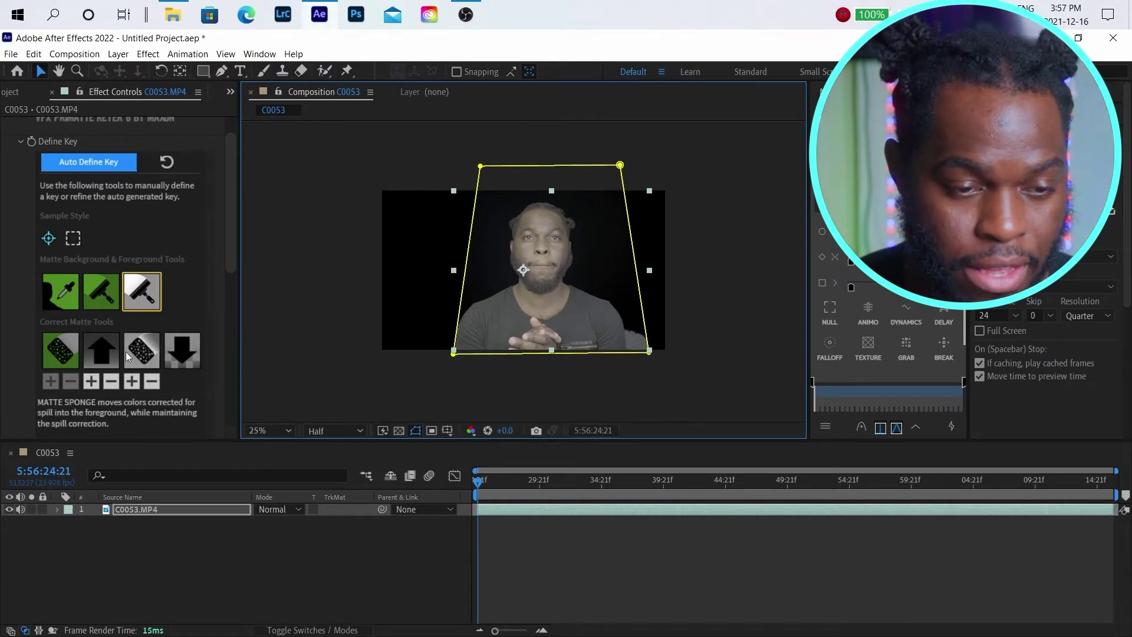
Step: Refine the matte with Clean Background and Restore Detail, then reselect C0053.MP4
left_click(101, 301)
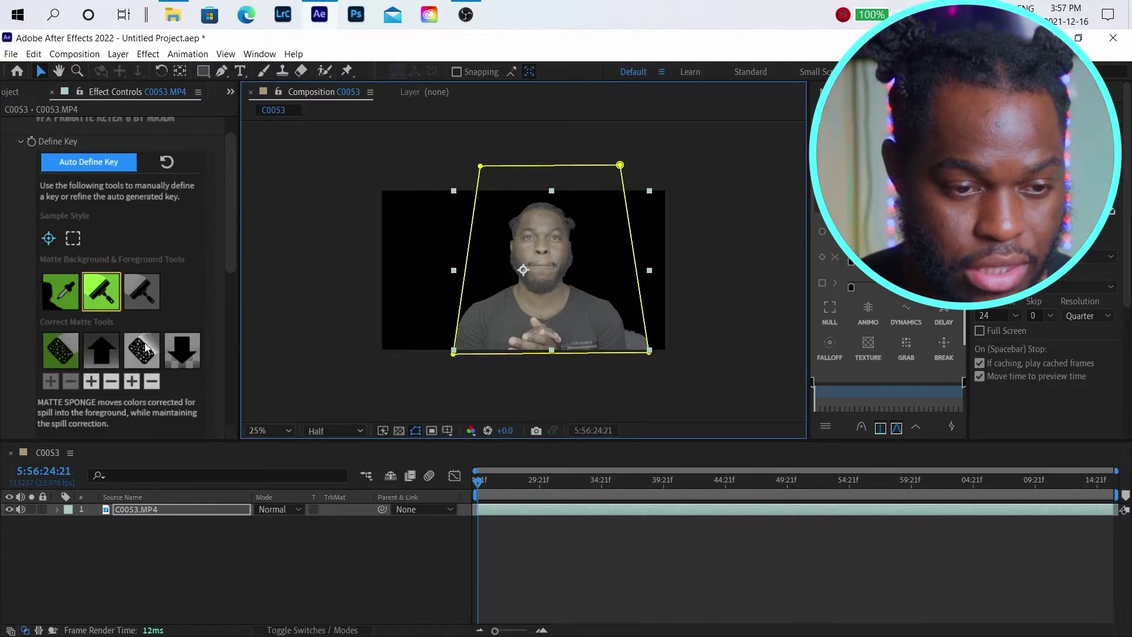
left_click(116, 344)
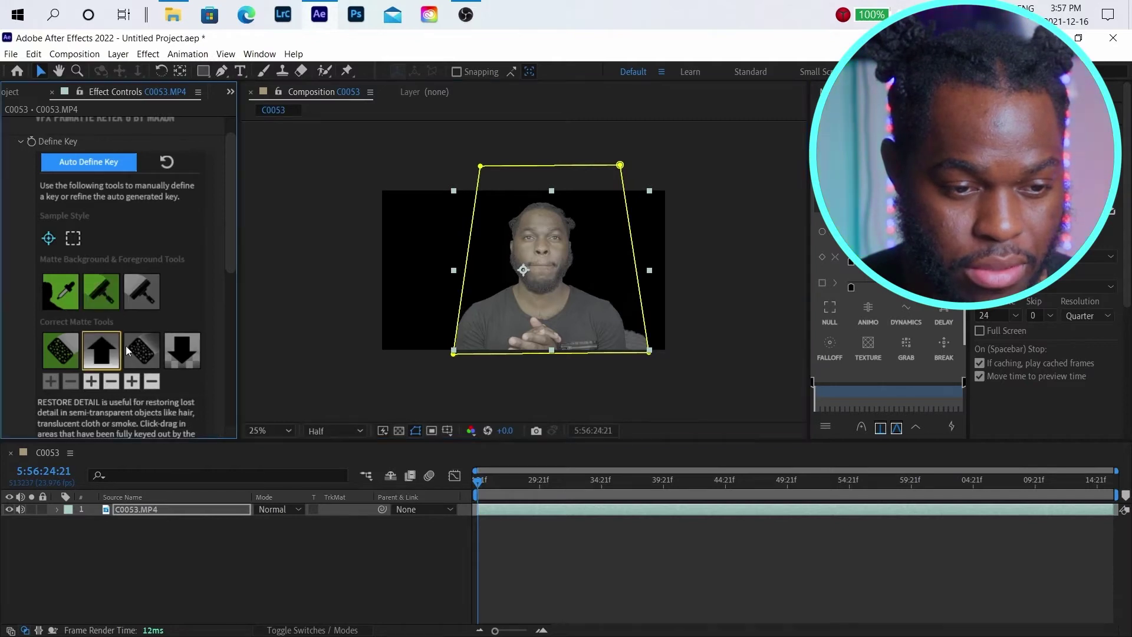
left_click(553, 274)
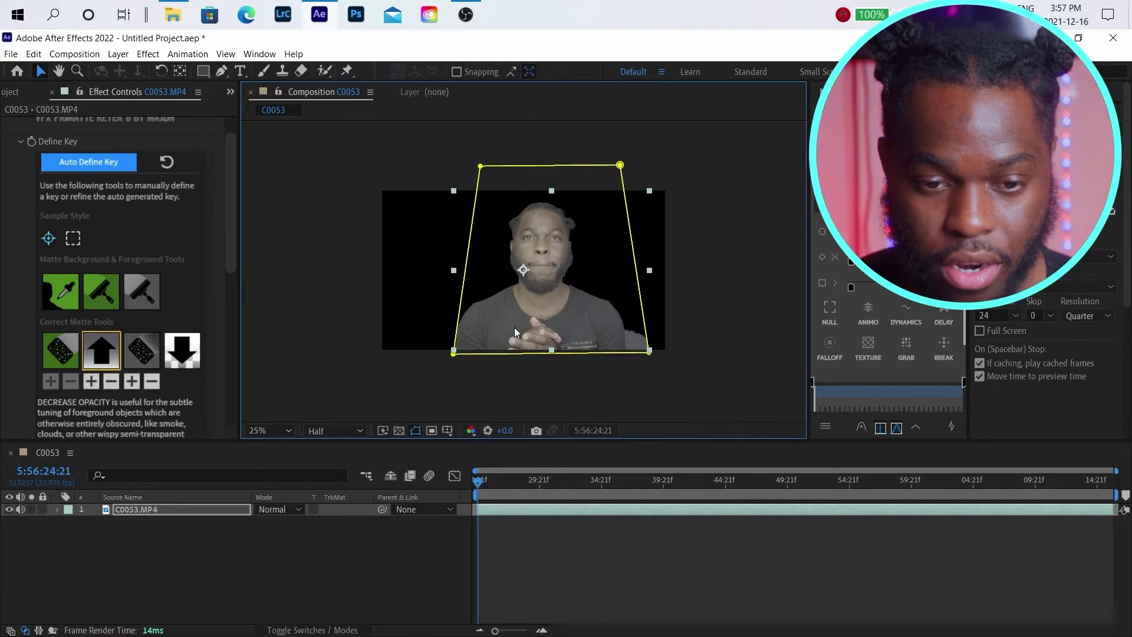
left_click(373, 564)
left_click(148, 508)
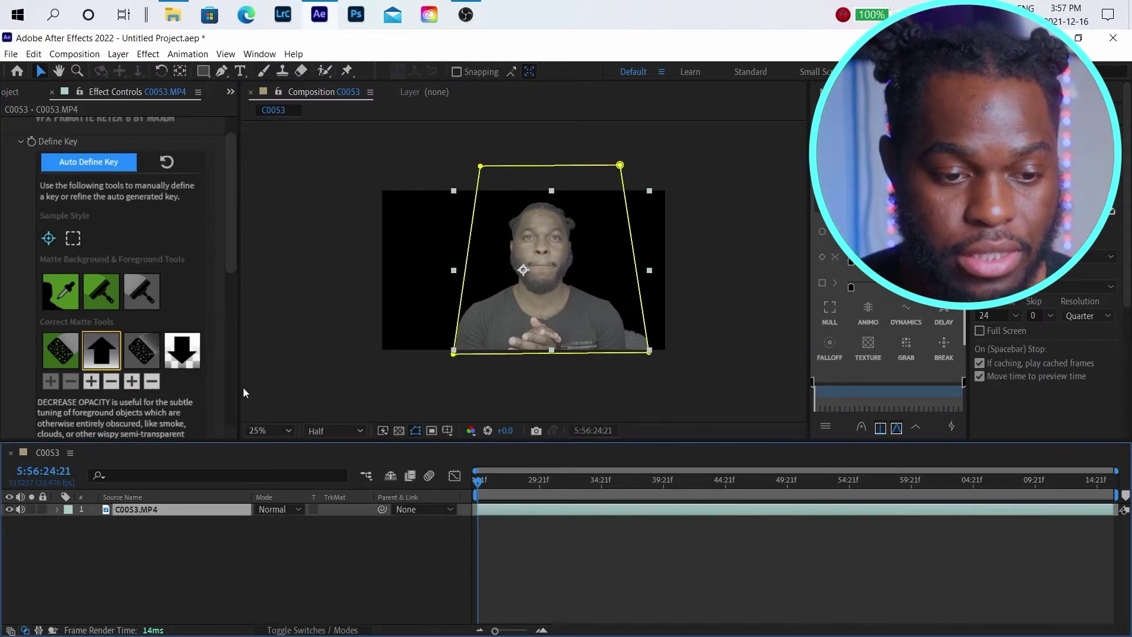
left_click(188, 54)
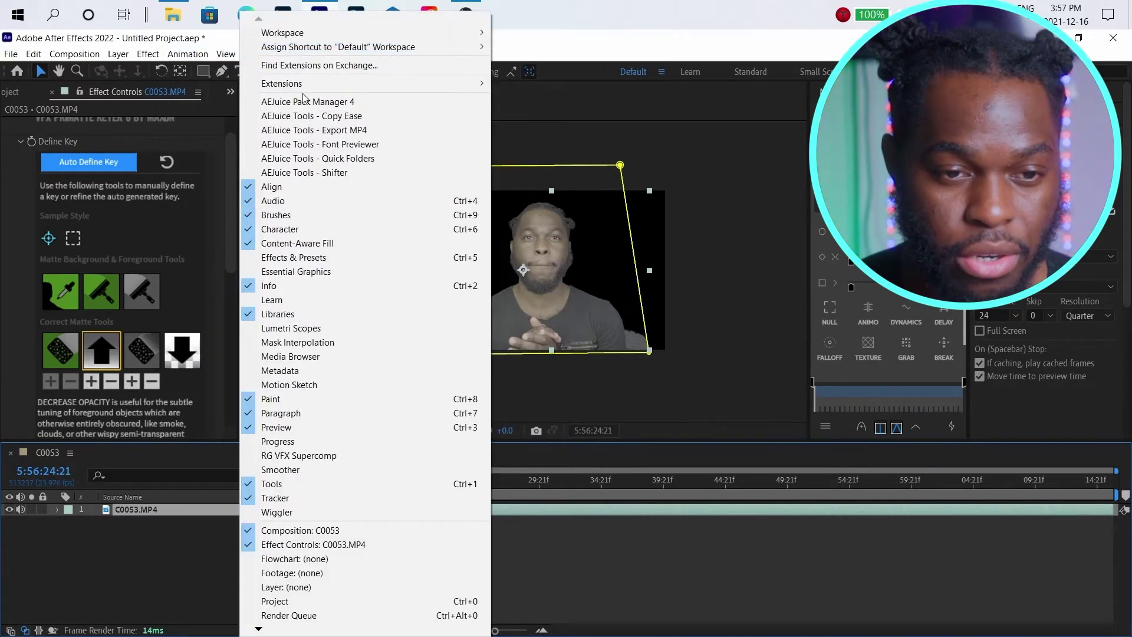
Step: Add the BG - Gradient 07 animated background from AEJuice Pack Manager 4's Animated Backgrounds pack
left_click(306, 101)
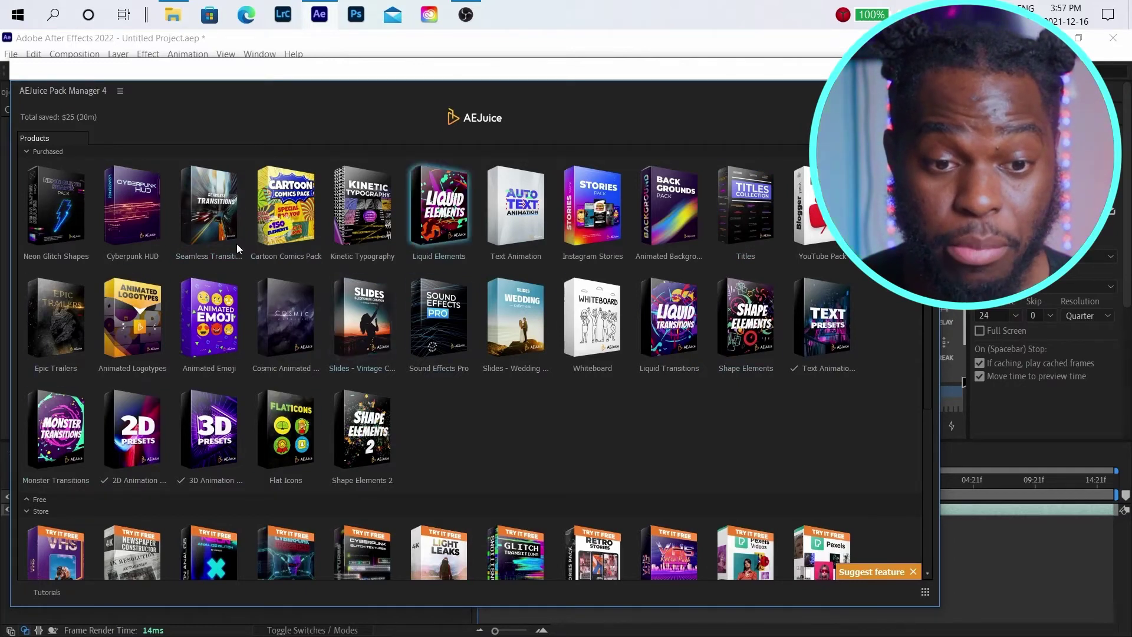
scroll(404, 282, "down", 3)
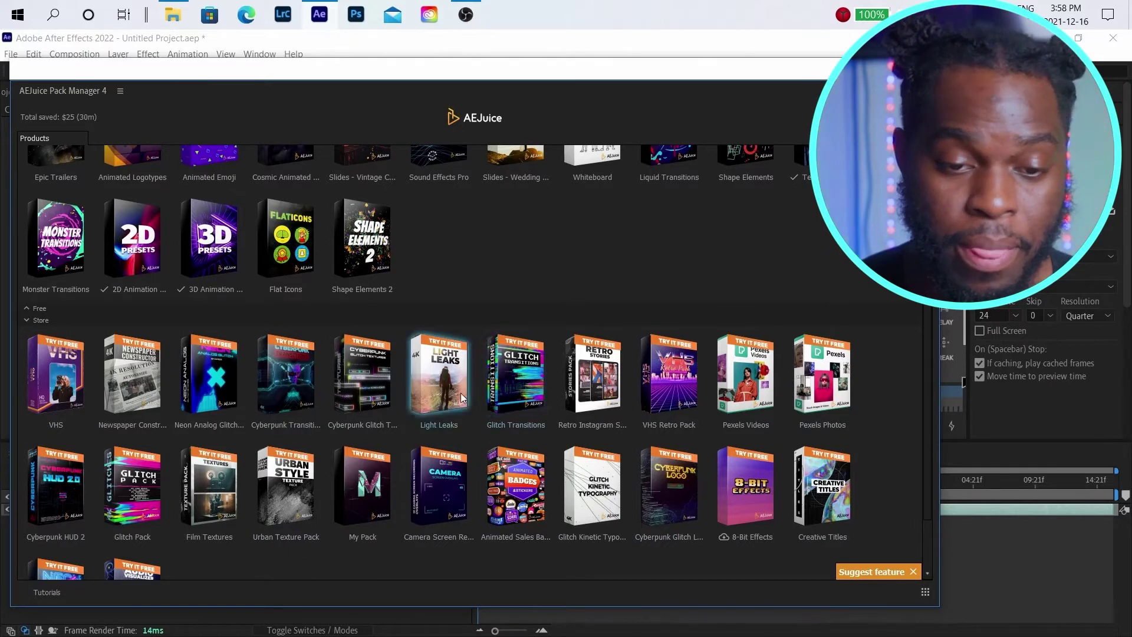
scroll(459, 392, "up", 3)
scroll(454, 386, "down", 4)
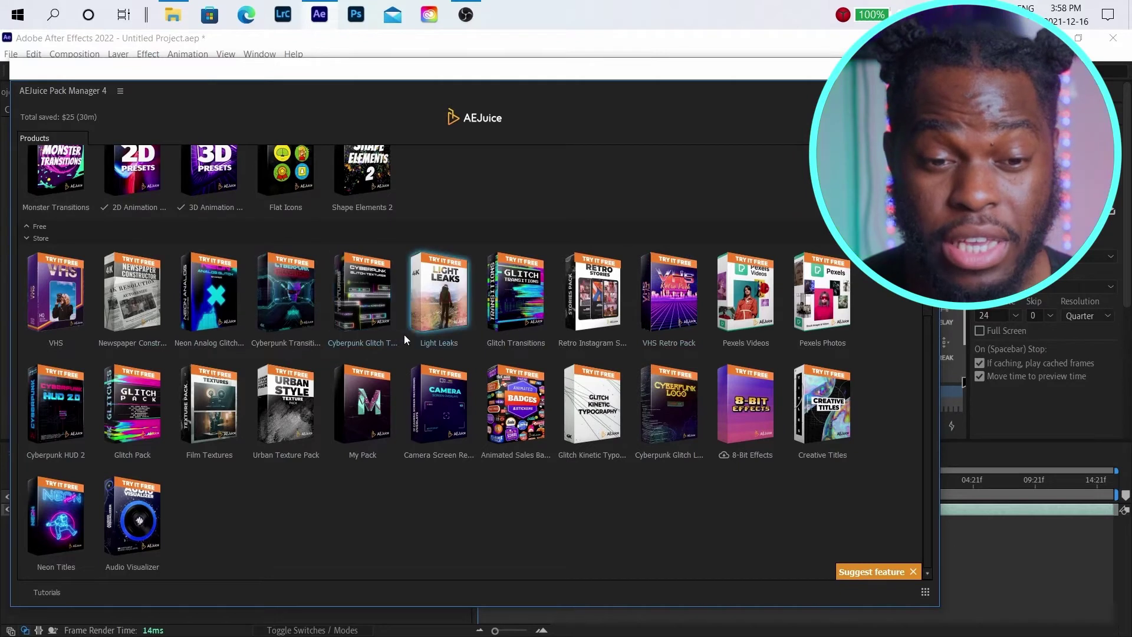
scroll(401, 332, "up", 4)
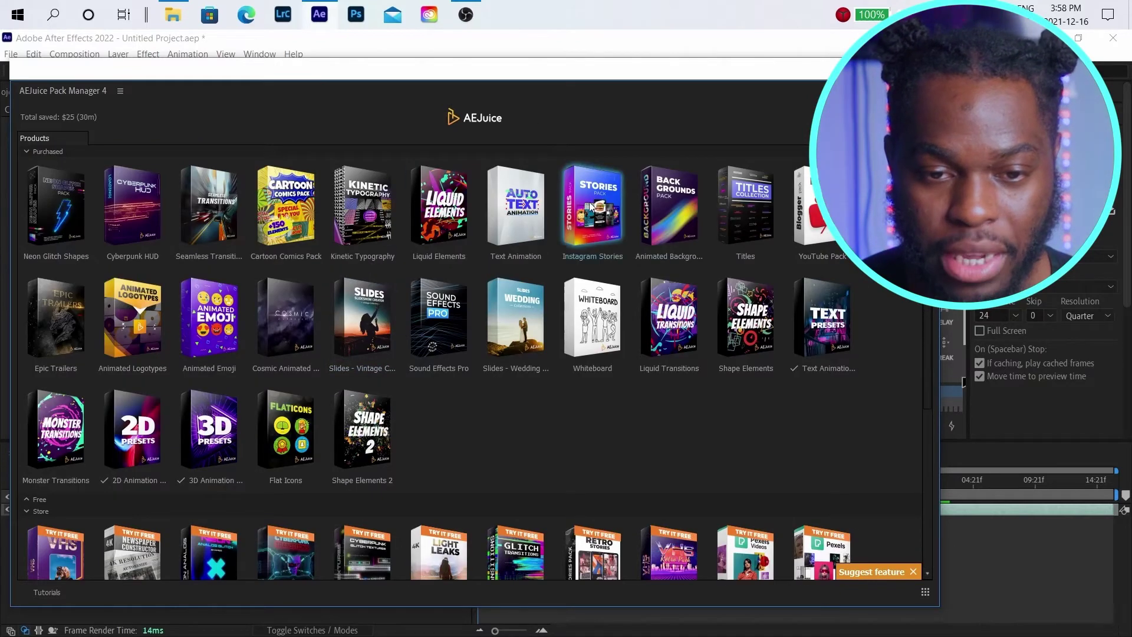
left_click(685, 193)
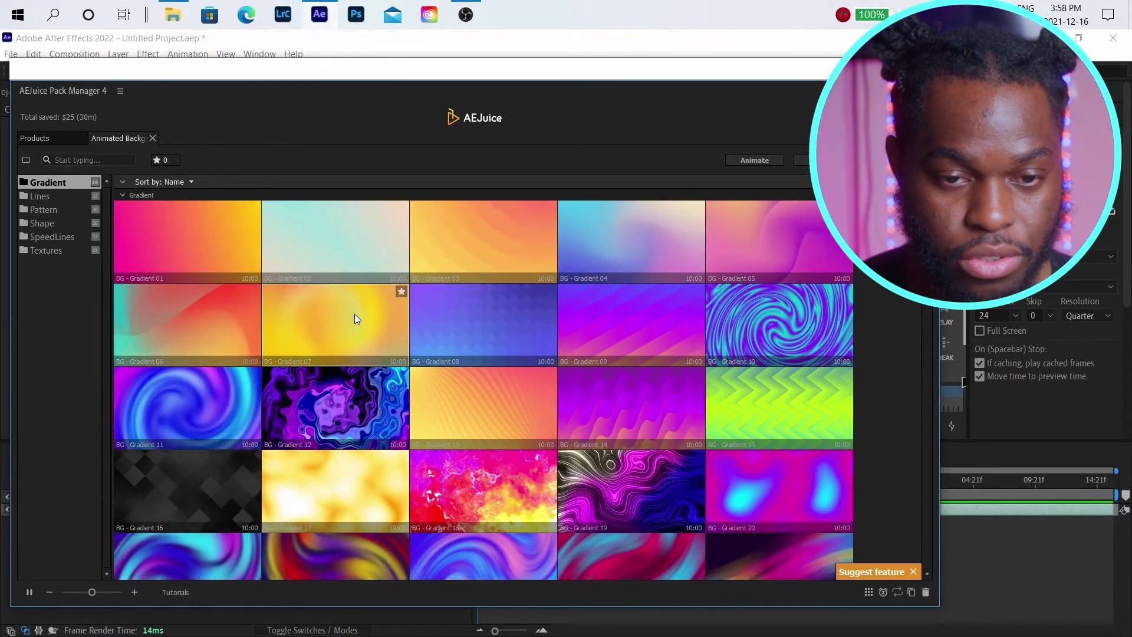
double_click(355, 314)
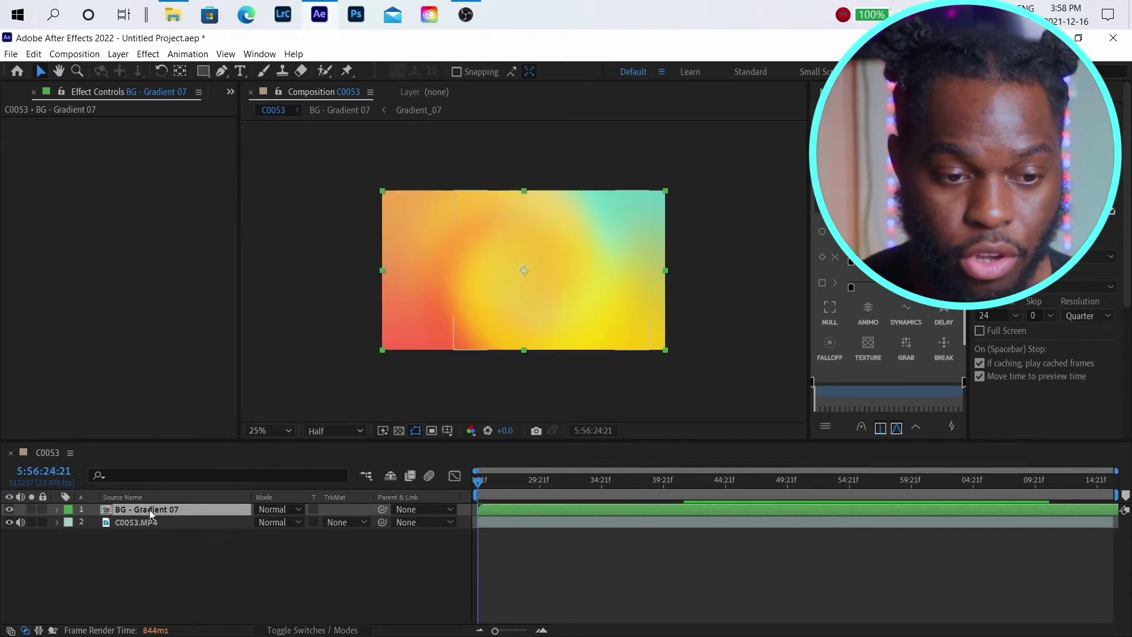
Step: Move BG - Gradient 07 beneath C0053.MP4 and preview the keyed person over it
left_click(20, 522)
left_click_drag(180, 511, 176, 536)
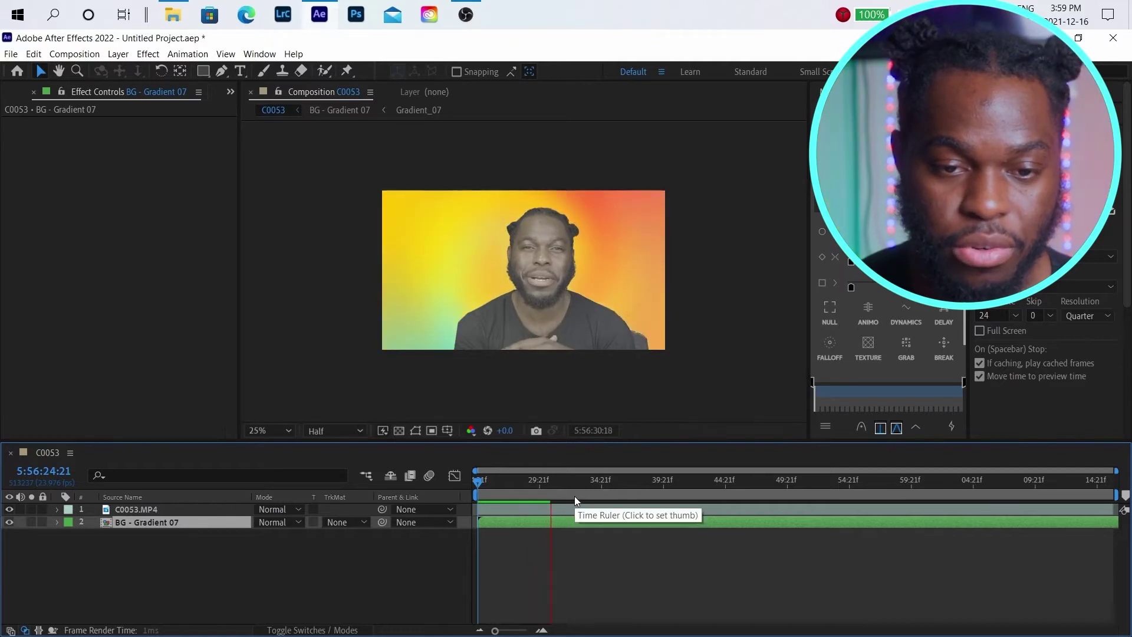
key("space")
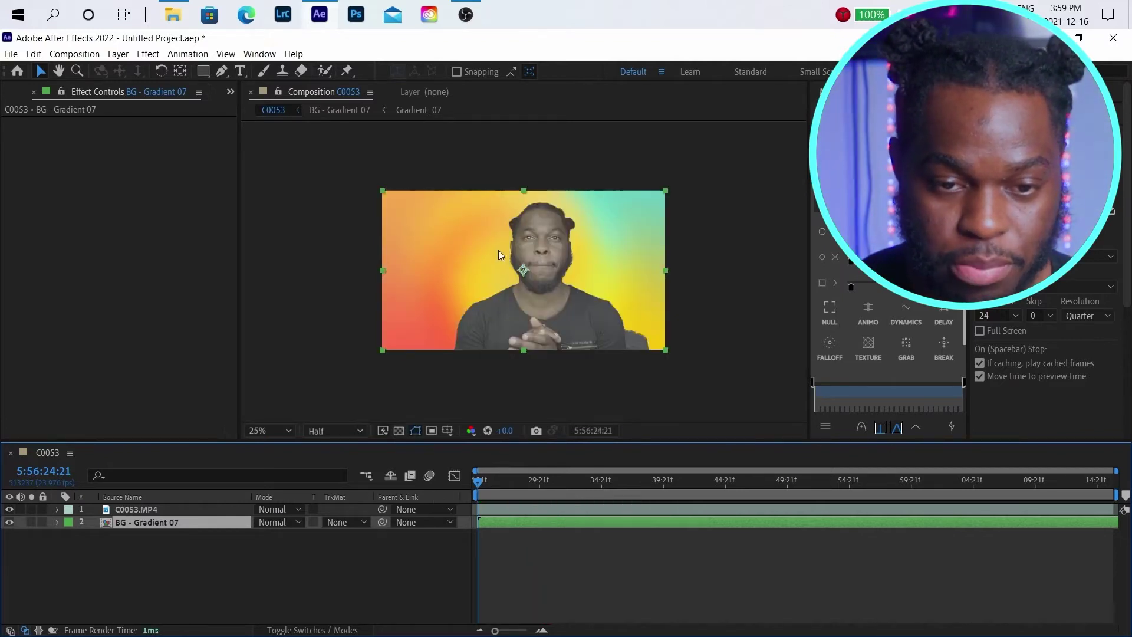
Step: Enable the keyer's Spill Killer (Green, 100%) on C0053.MP4 and preview the composition
left_click(147, 509)
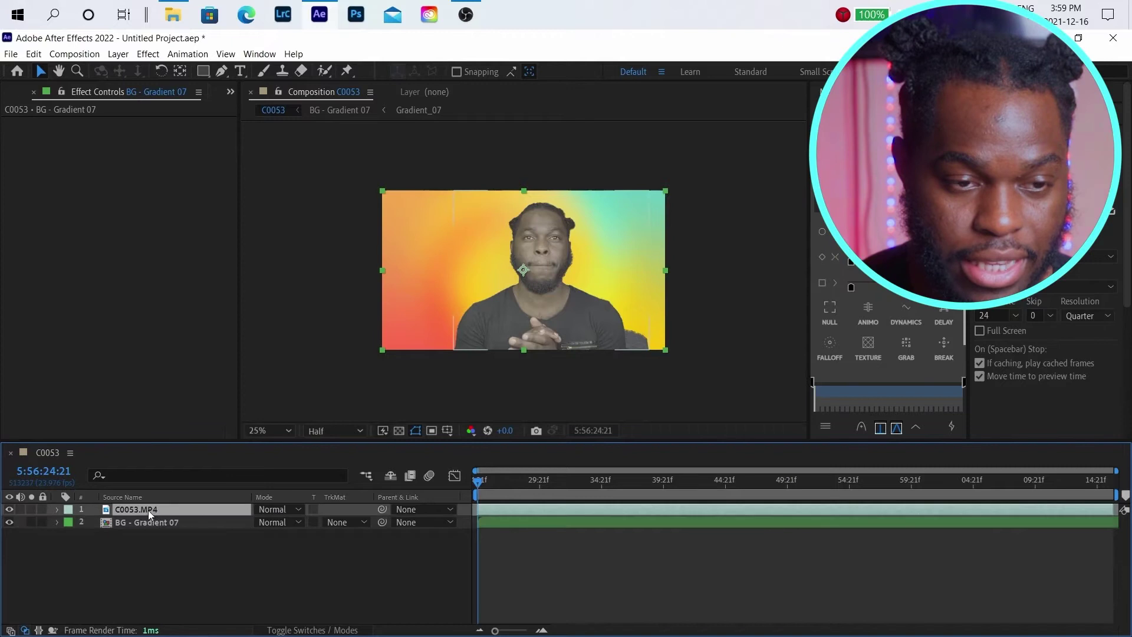
scroll(73, 342, "down", 10)
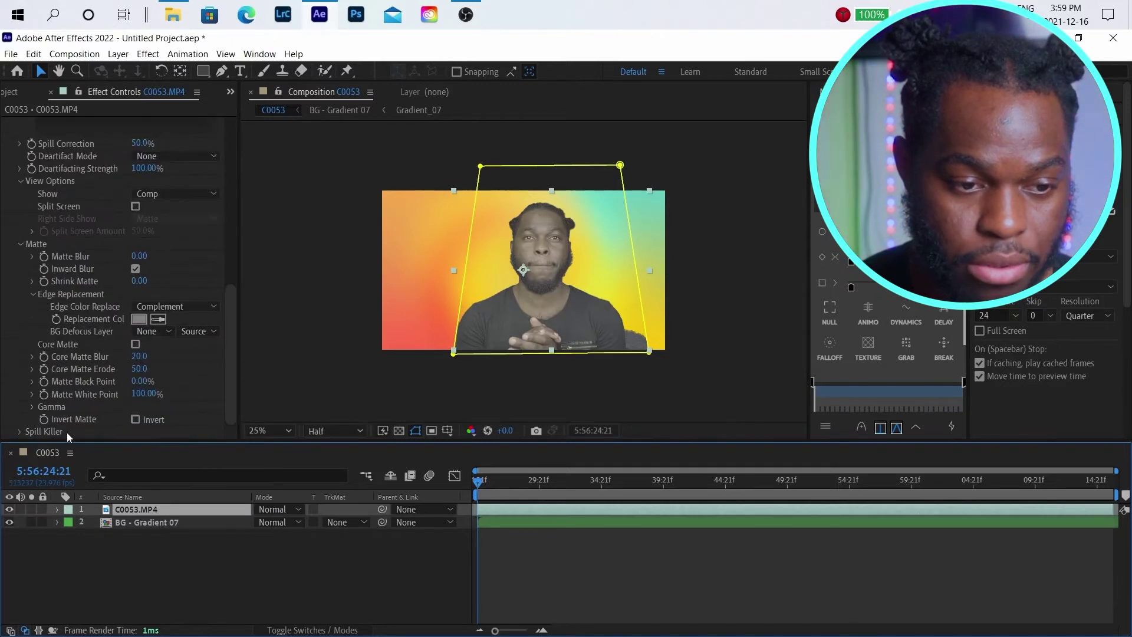
left_click(19, 431)
scroll(16, 430, "down", 5)
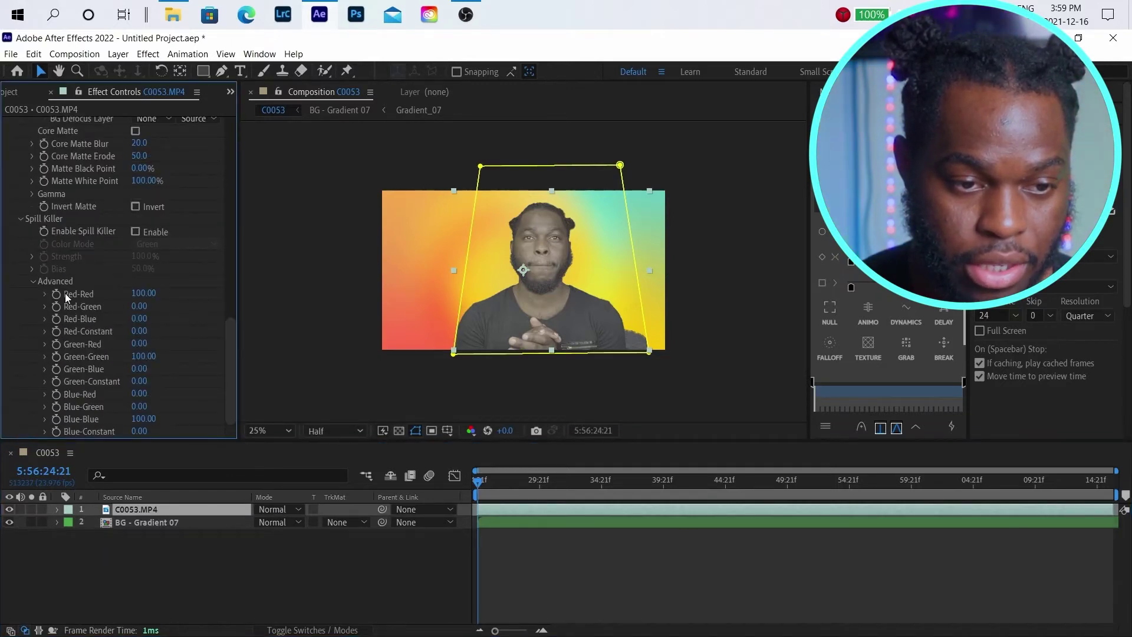
left_click(134, 230)
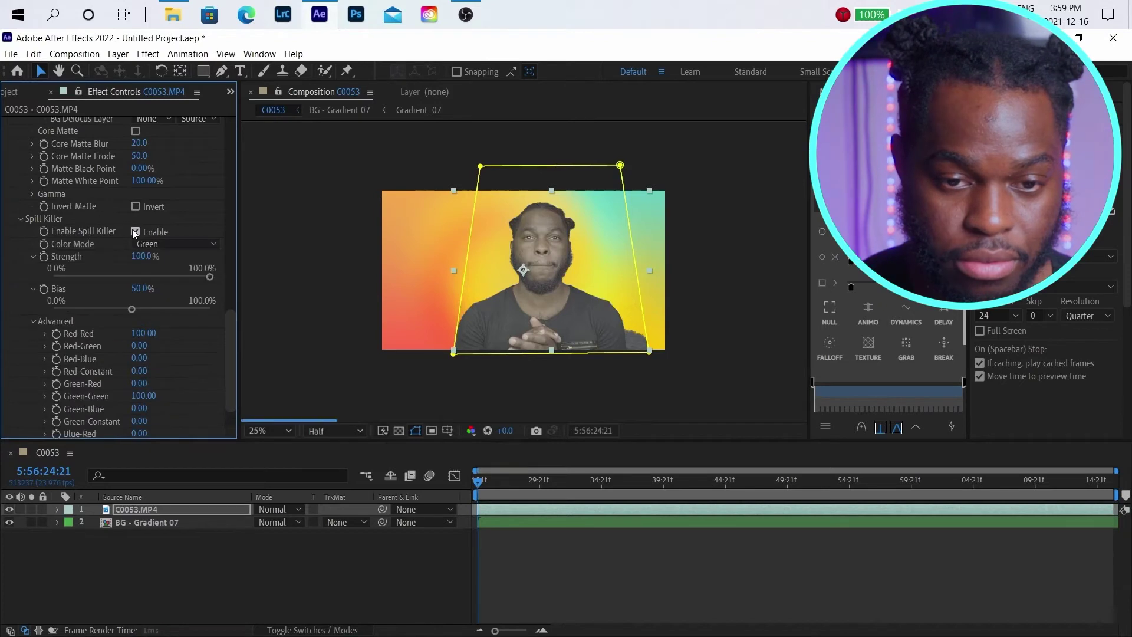
left_click(21, 218)
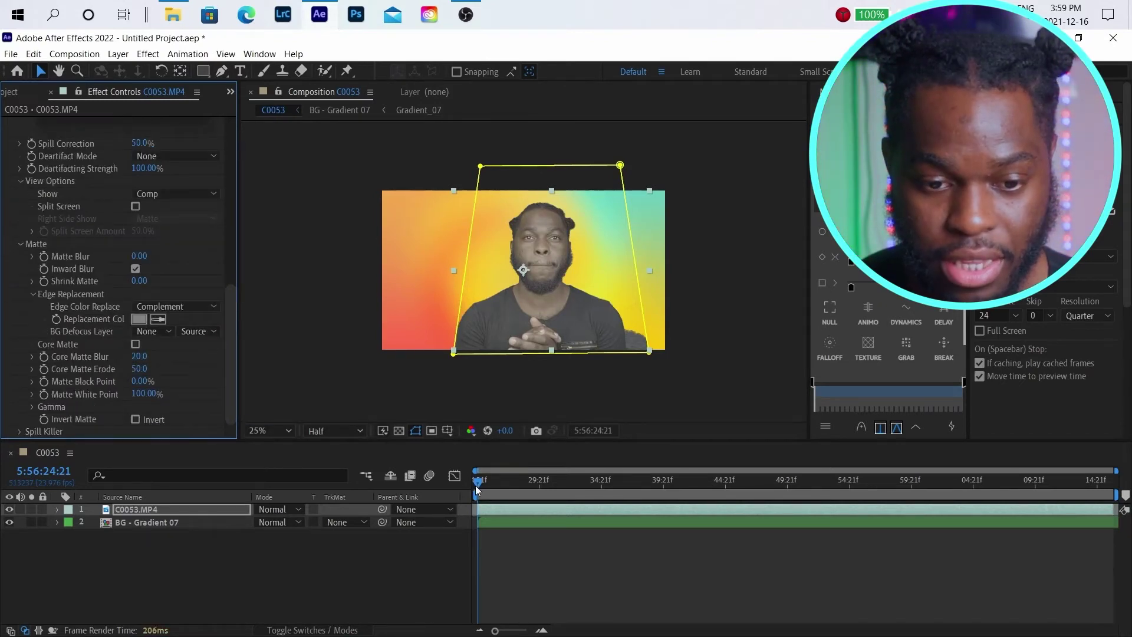
key("space")
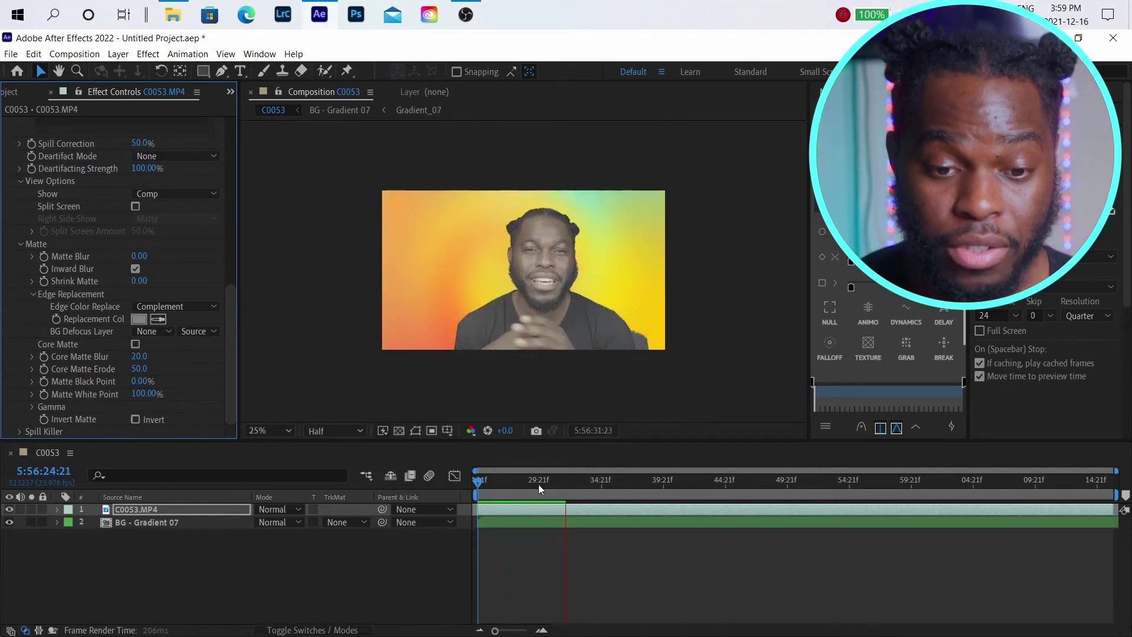
left_click(476, 491)
key("space")
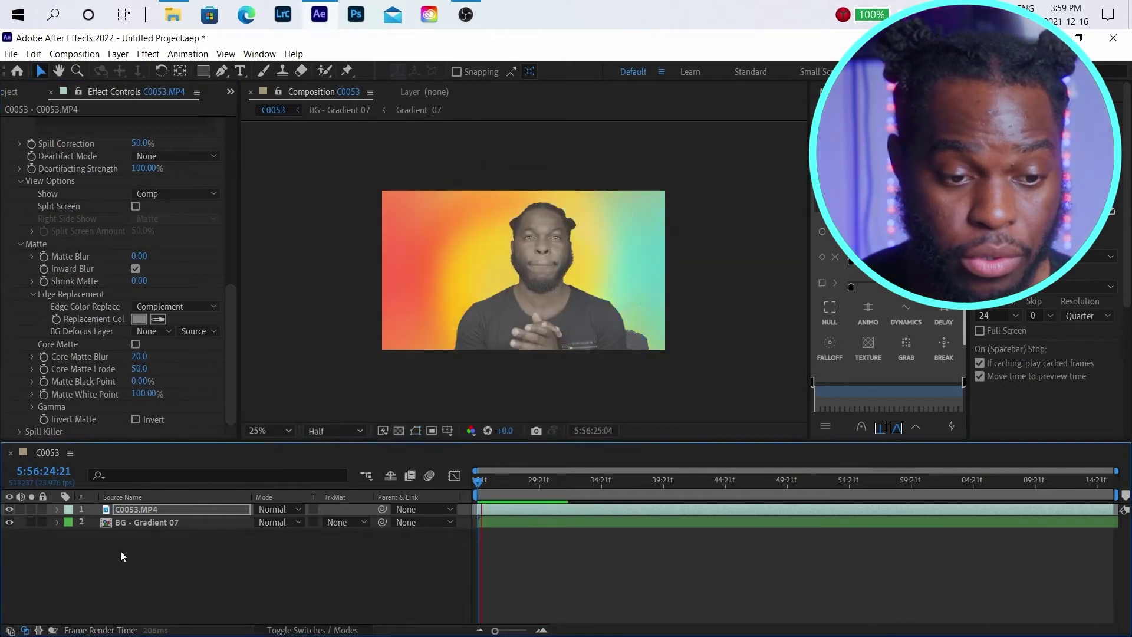
Step: Stop the preview and delete the BG - Gradient 07 layer
key("space")
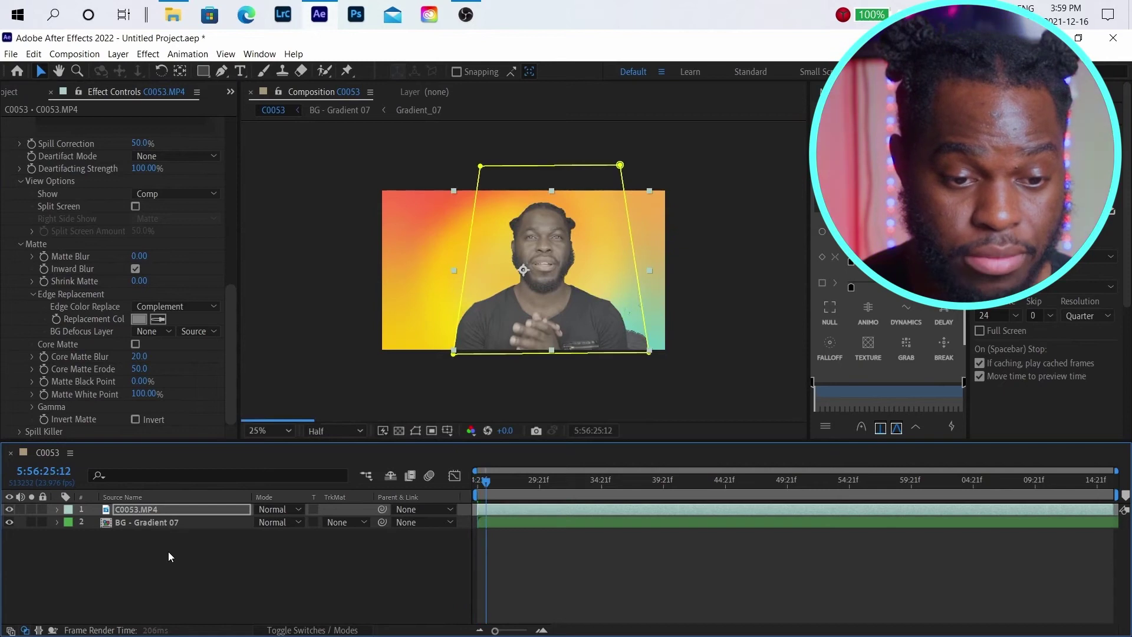
left_click(160, 523)
key("Delete")
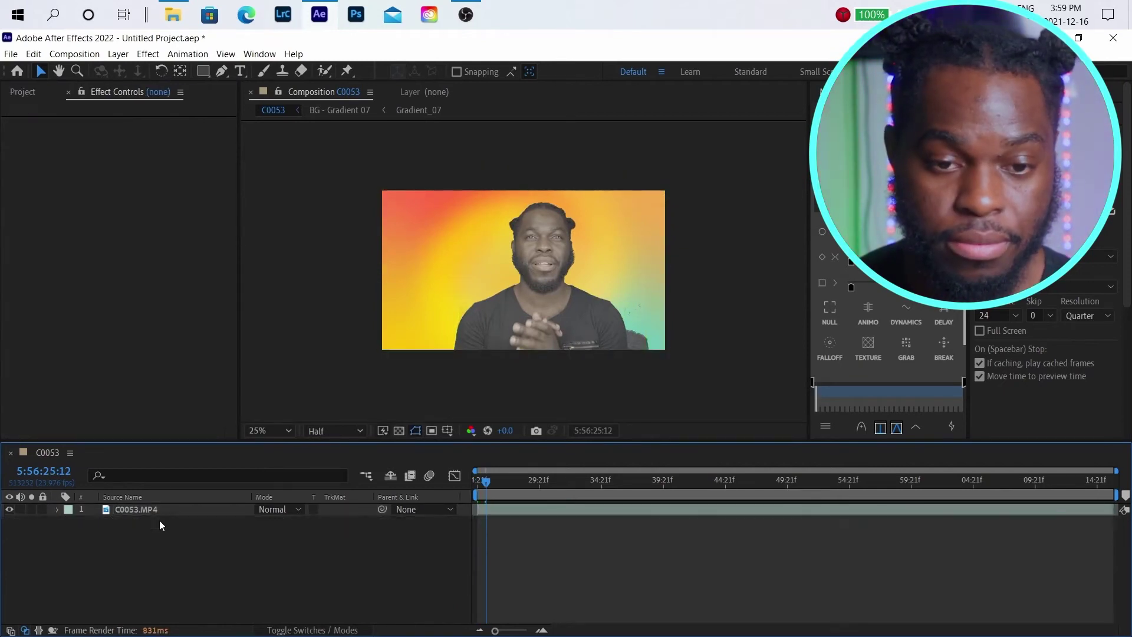
Step: Reopen the AEJuice Pack Manager 4 panel from the Window menu
left_click(225, 54)
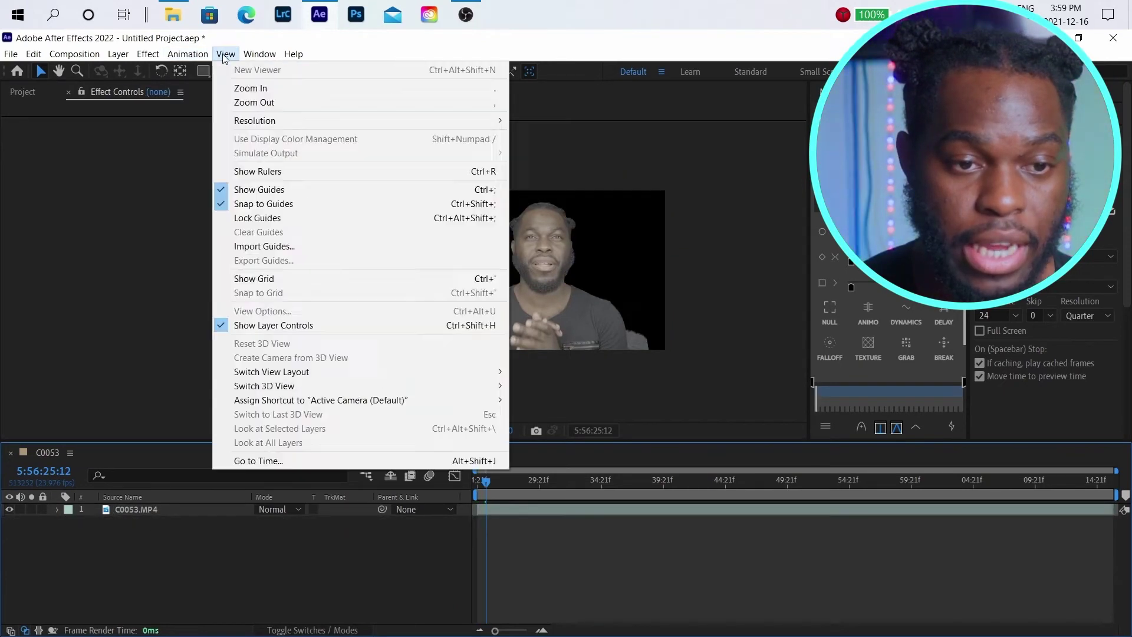
mouse_move(259, 54)
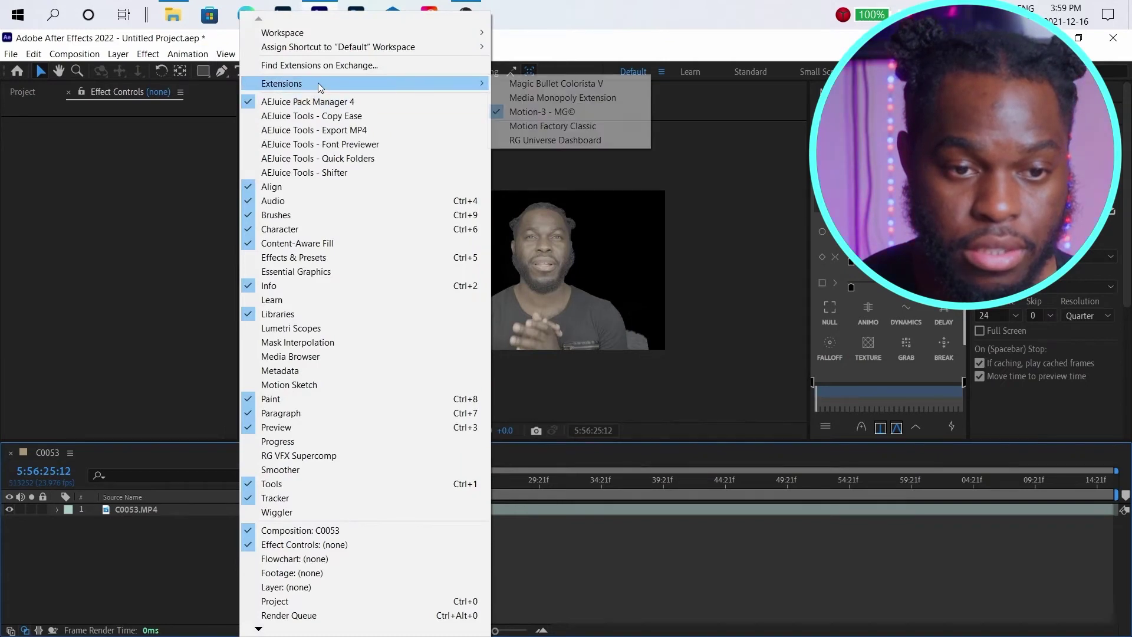
left_click(326, 104)
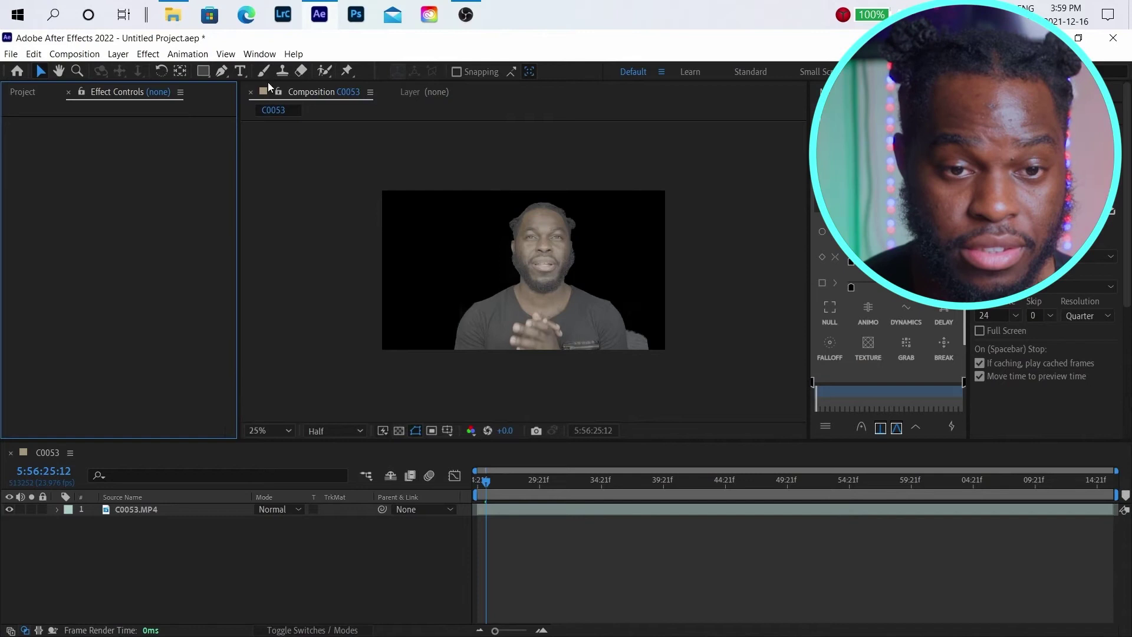
left_click(259, 53)
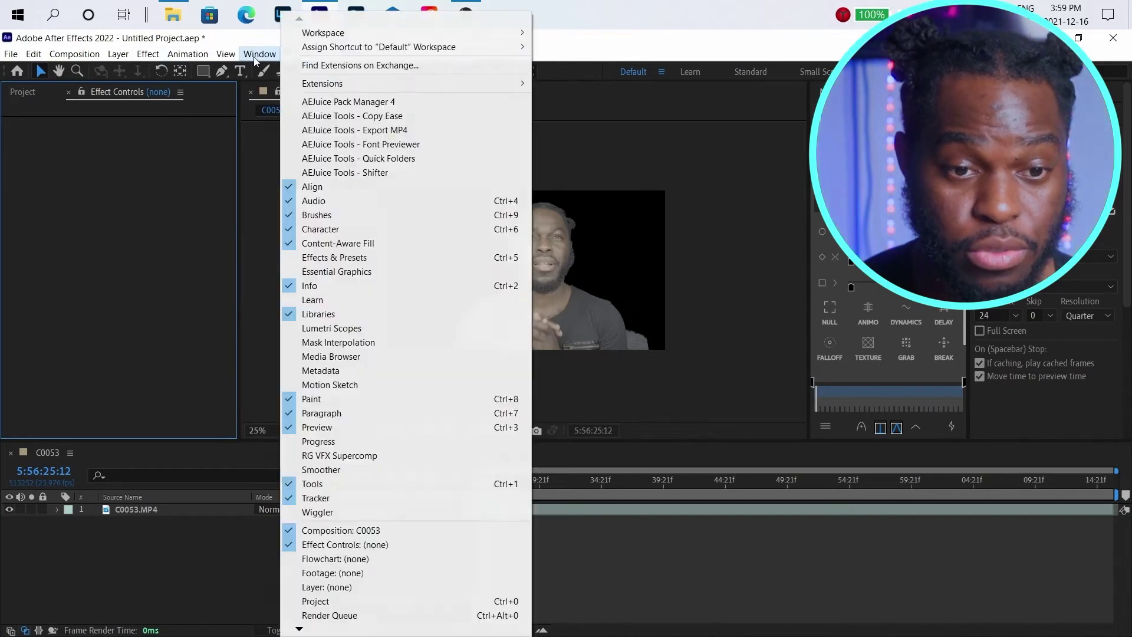
left_click(344, 103)
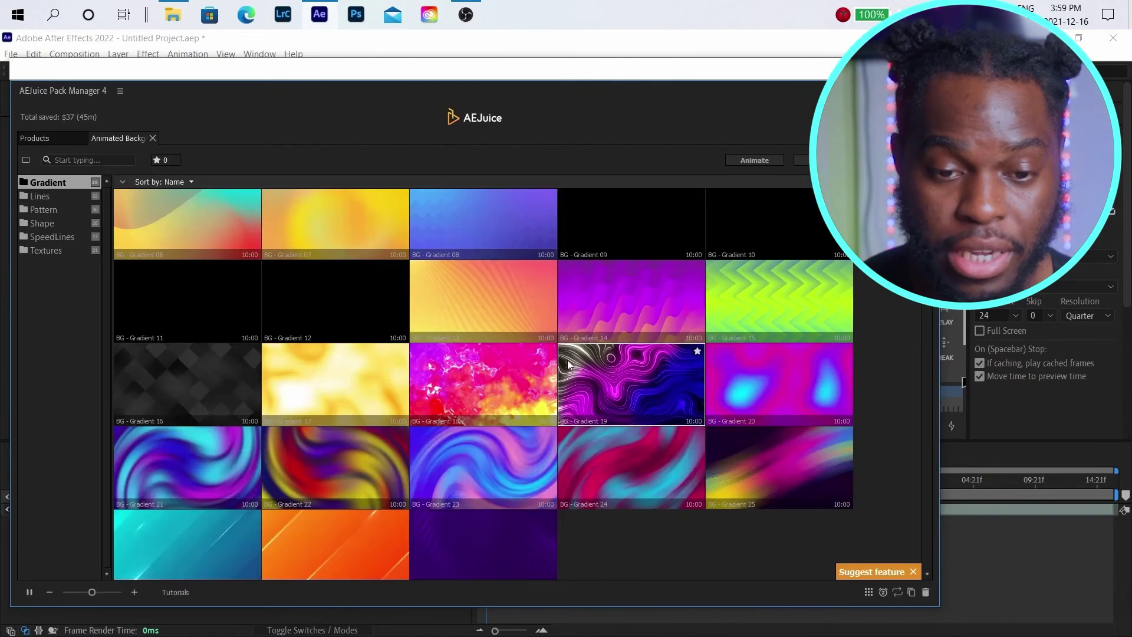
Step: Add the red concentric-circle BG - Shape 16 from AEJuice's Shape category to the composition
scroll(504, 327, "down", 10)
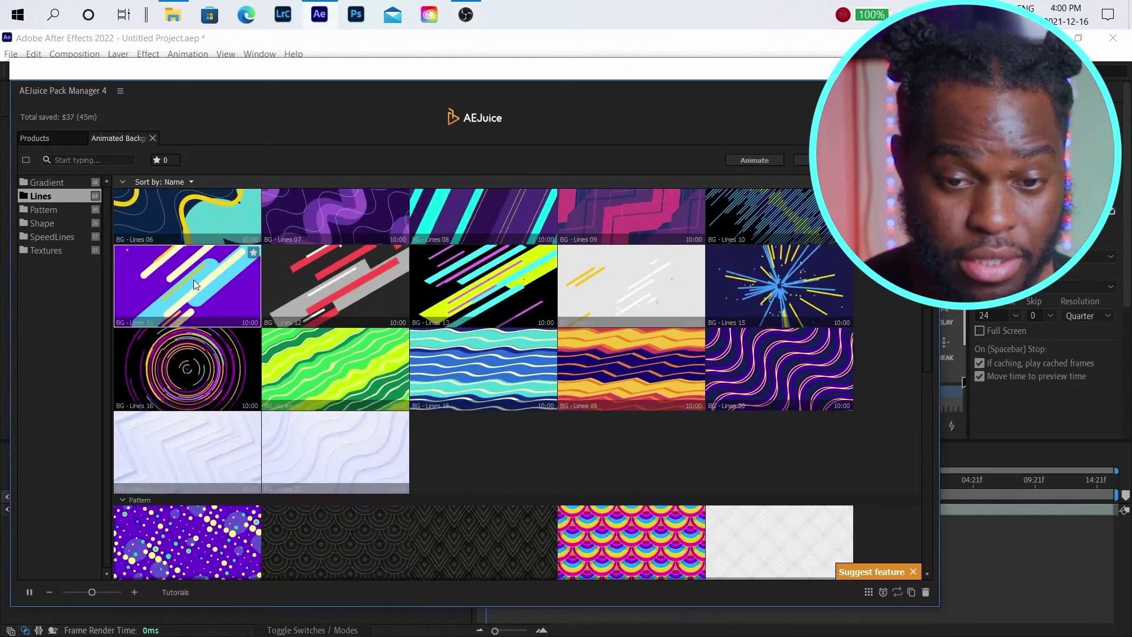
scroll(194, 279, "down", 15)
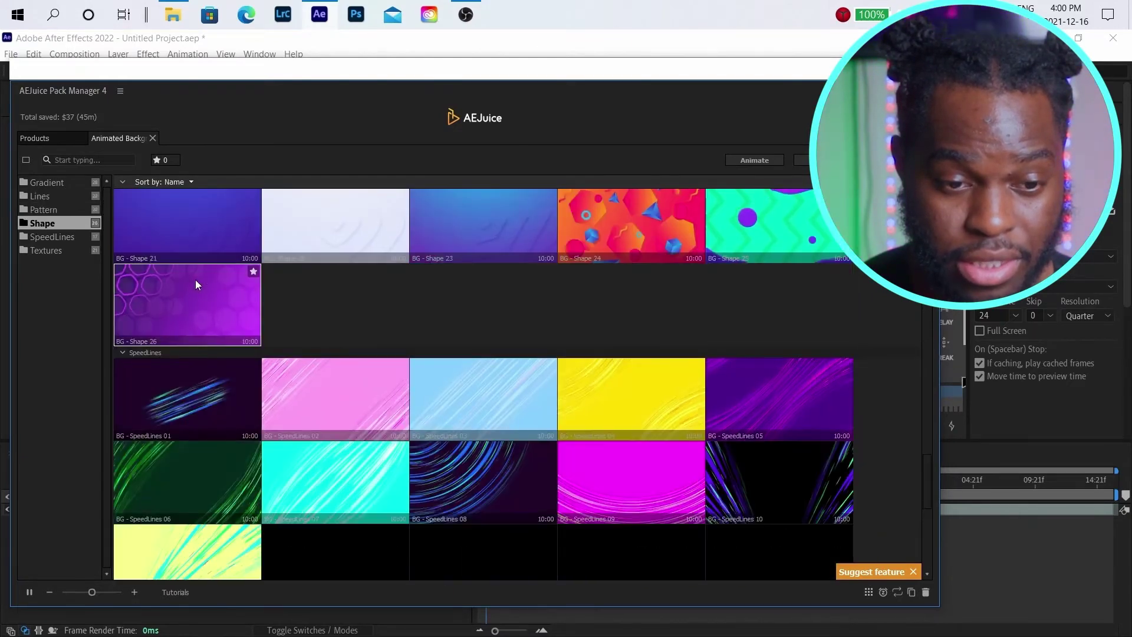
scroll(352, 388, "down", 10)
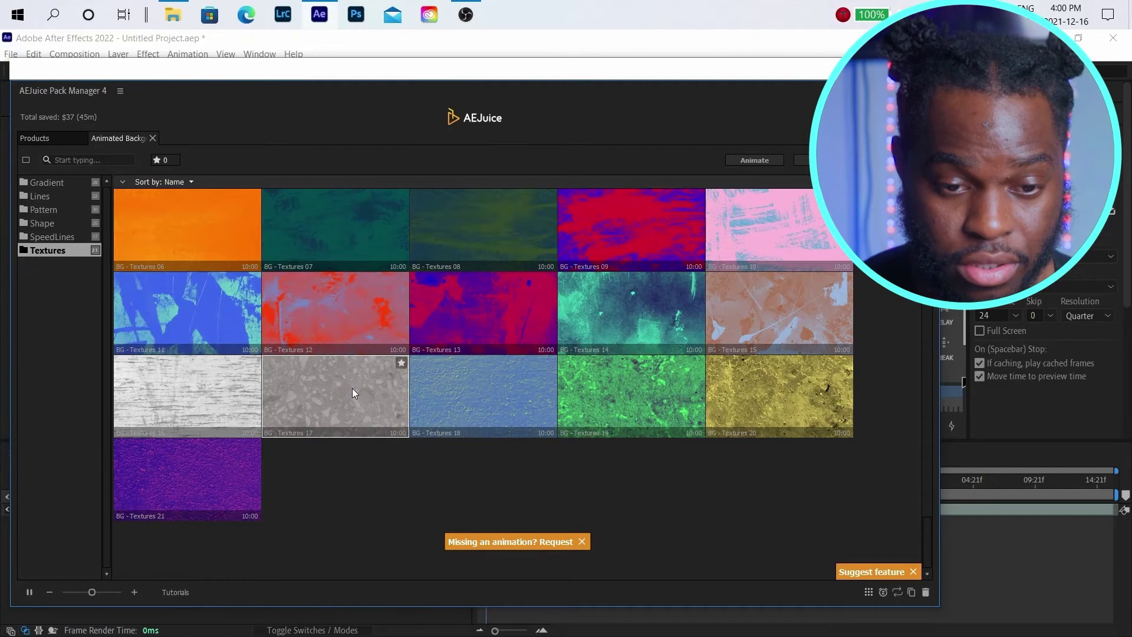
scroll(352, 388, "up", 8)
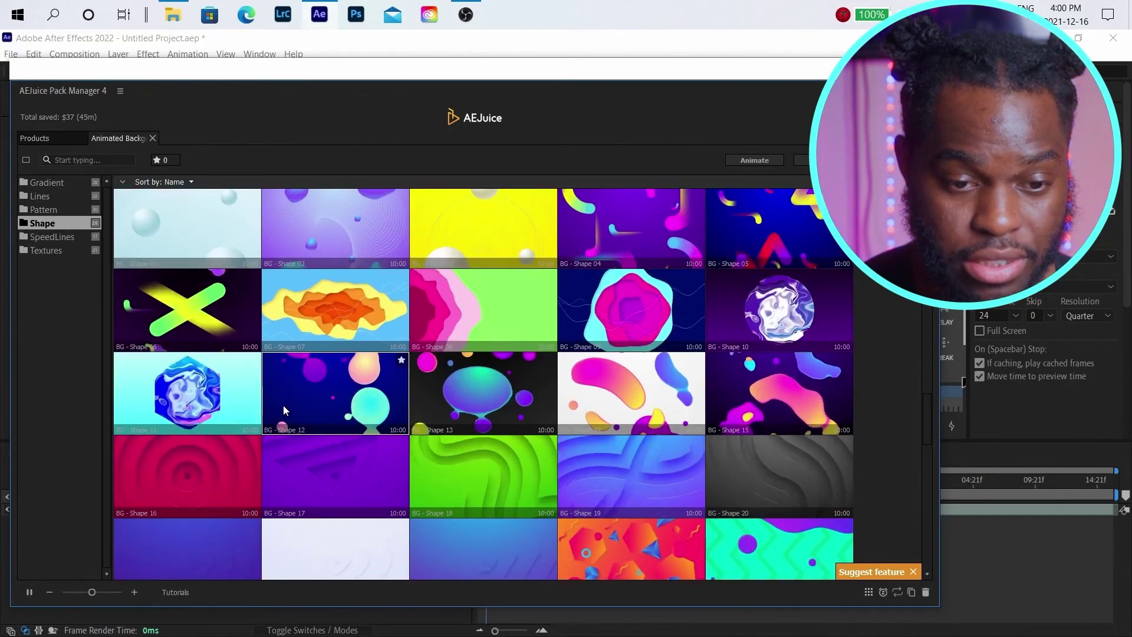
double_click(175, 472)
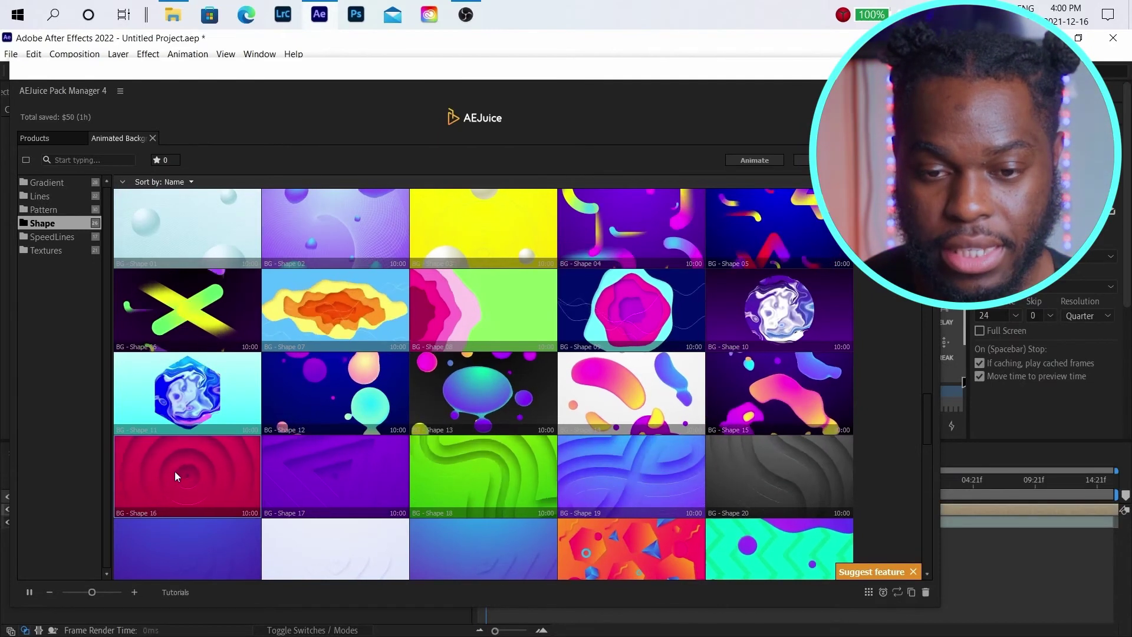
double_click(208, 461)
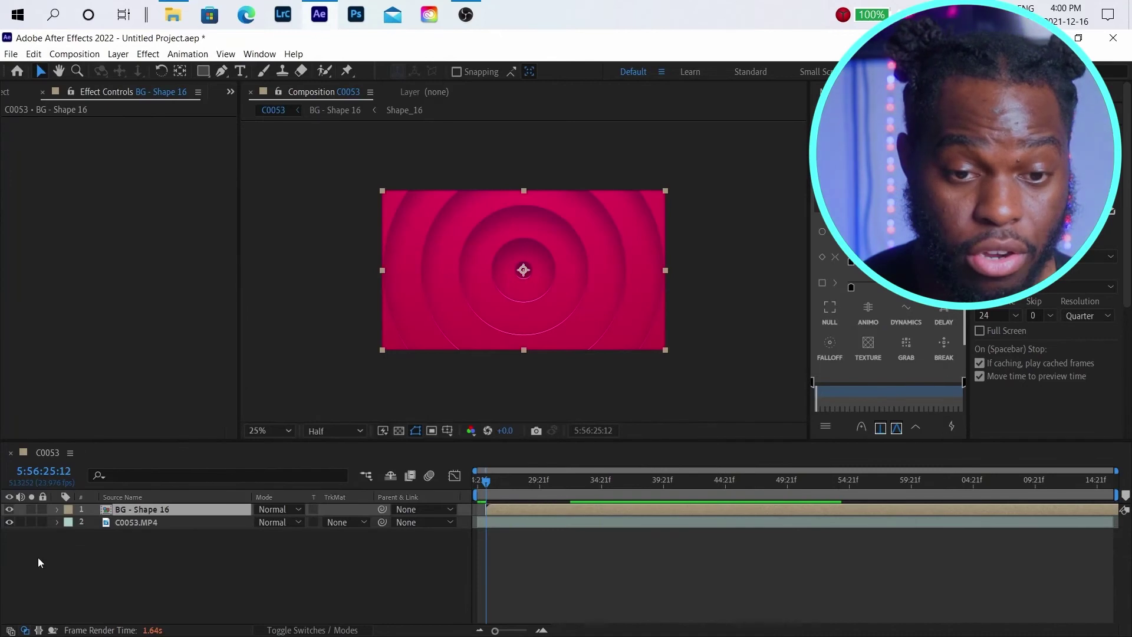
Step: Place BG - Shape 16 under C0053.MP4, start it at the comp beginning, and preview
left_click_drag(178, 507, 179, 536)
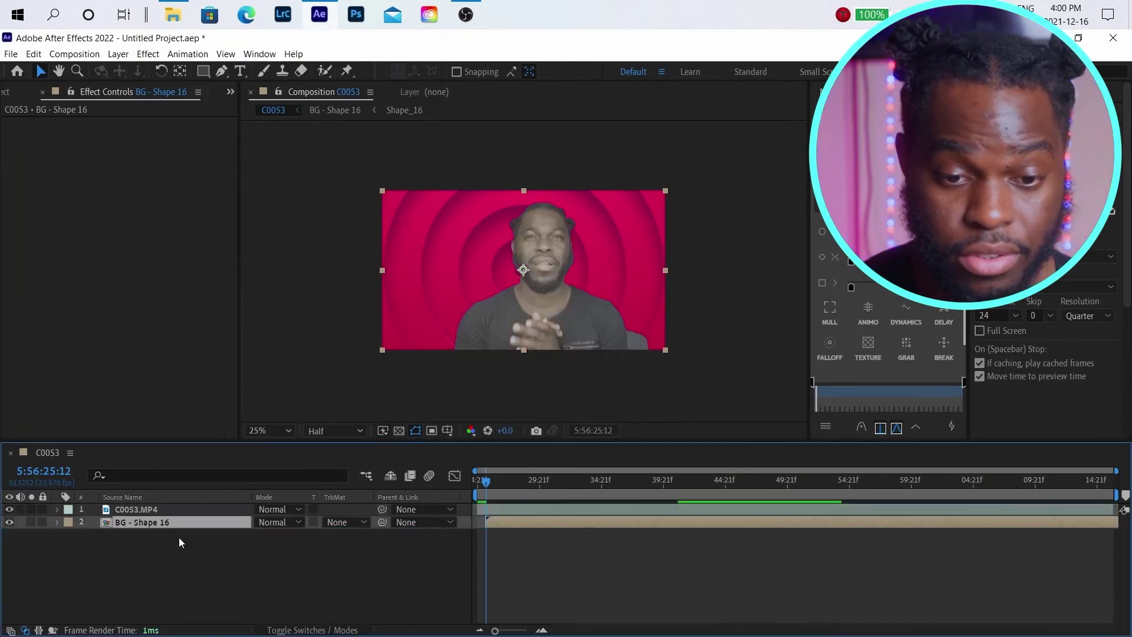
left_click(490, 521)
left_click_drag(484, 522, 478, 522)
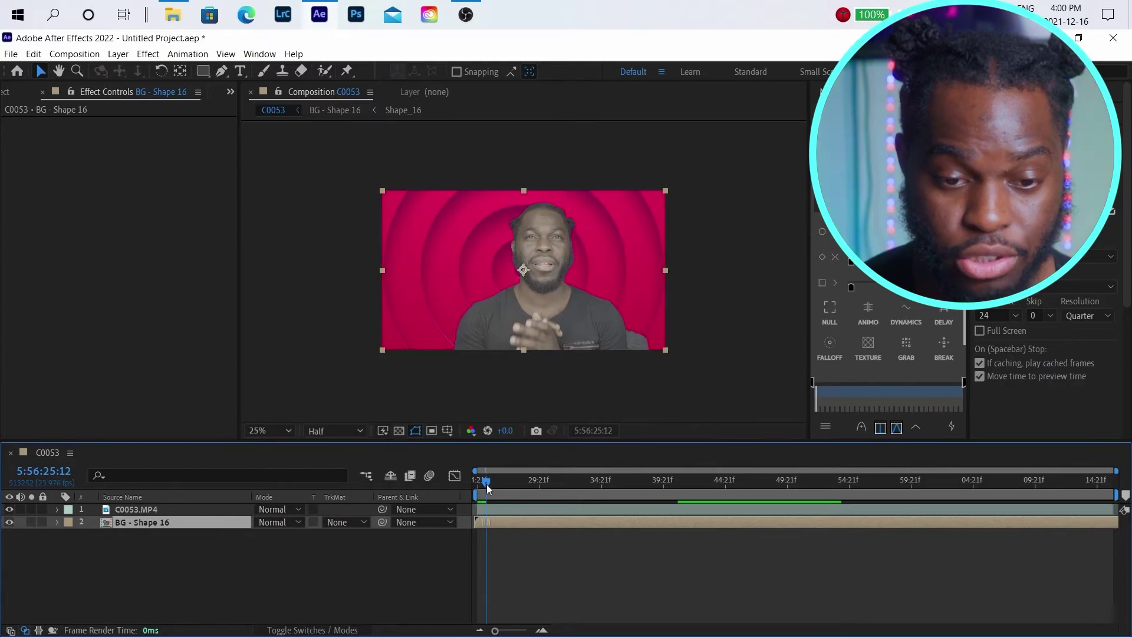
left_click_drag(486, 483, 468, 480)
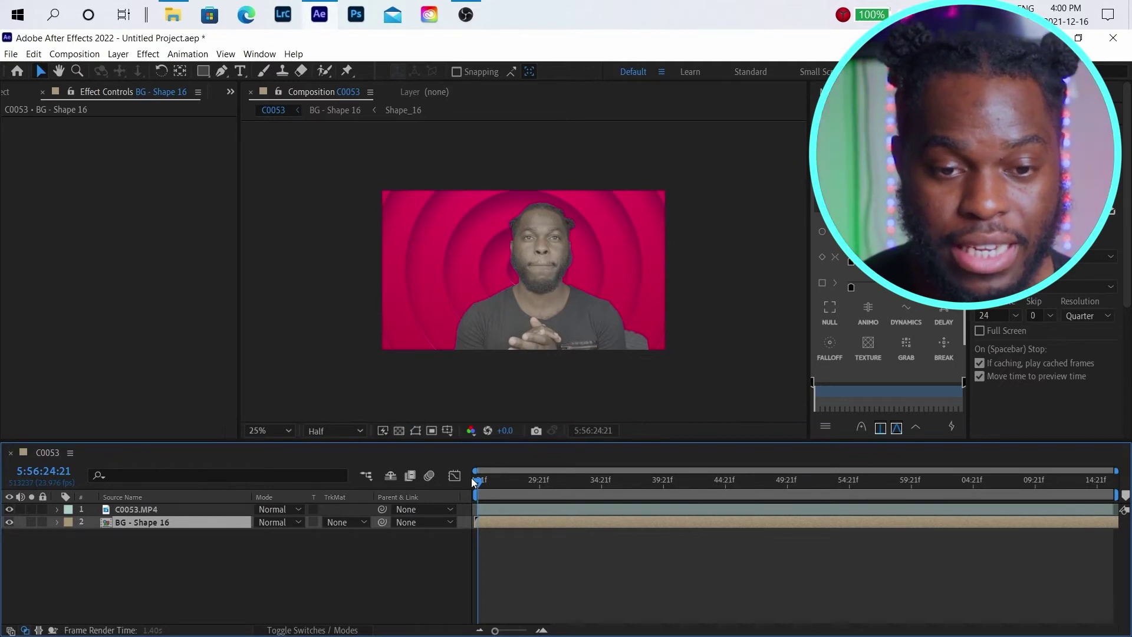
key("space")
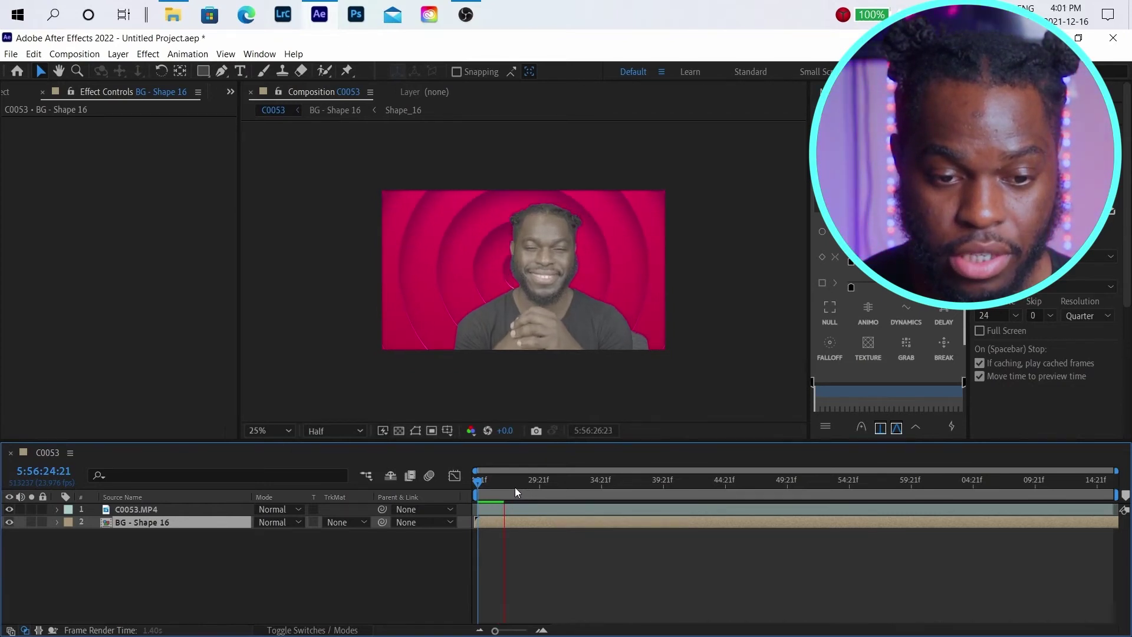
key("space")
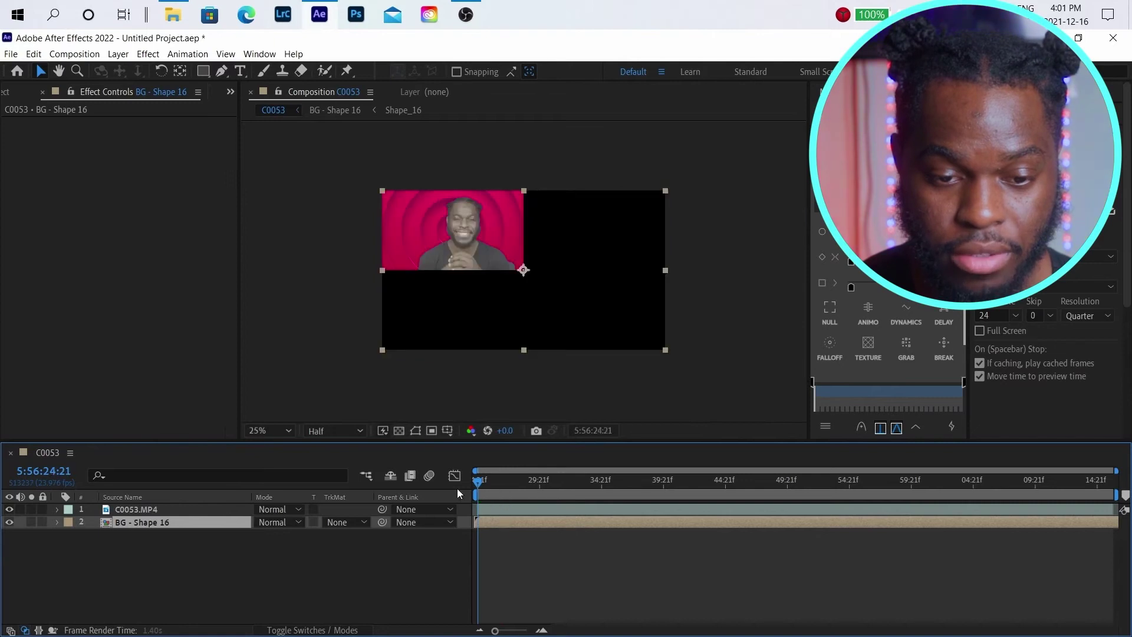
key("space")
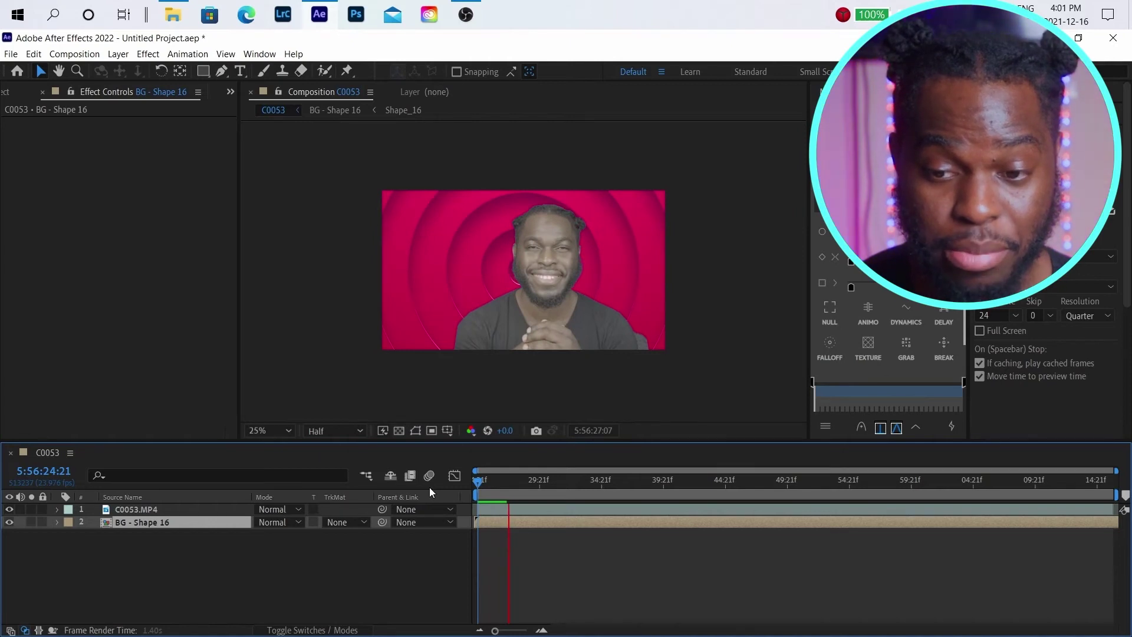
key("space")
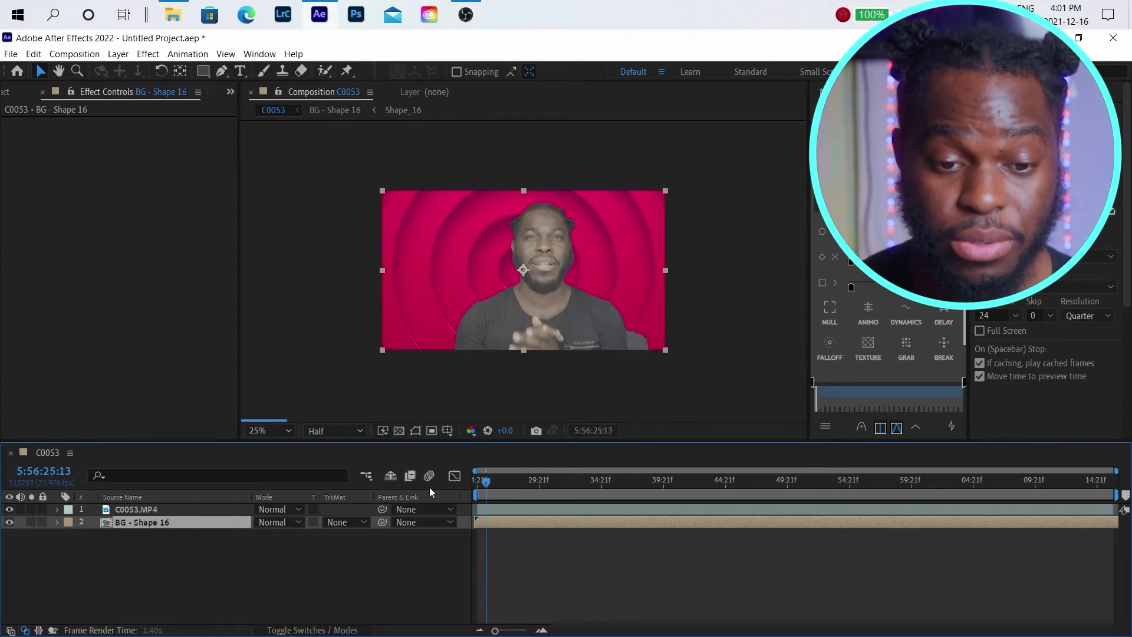